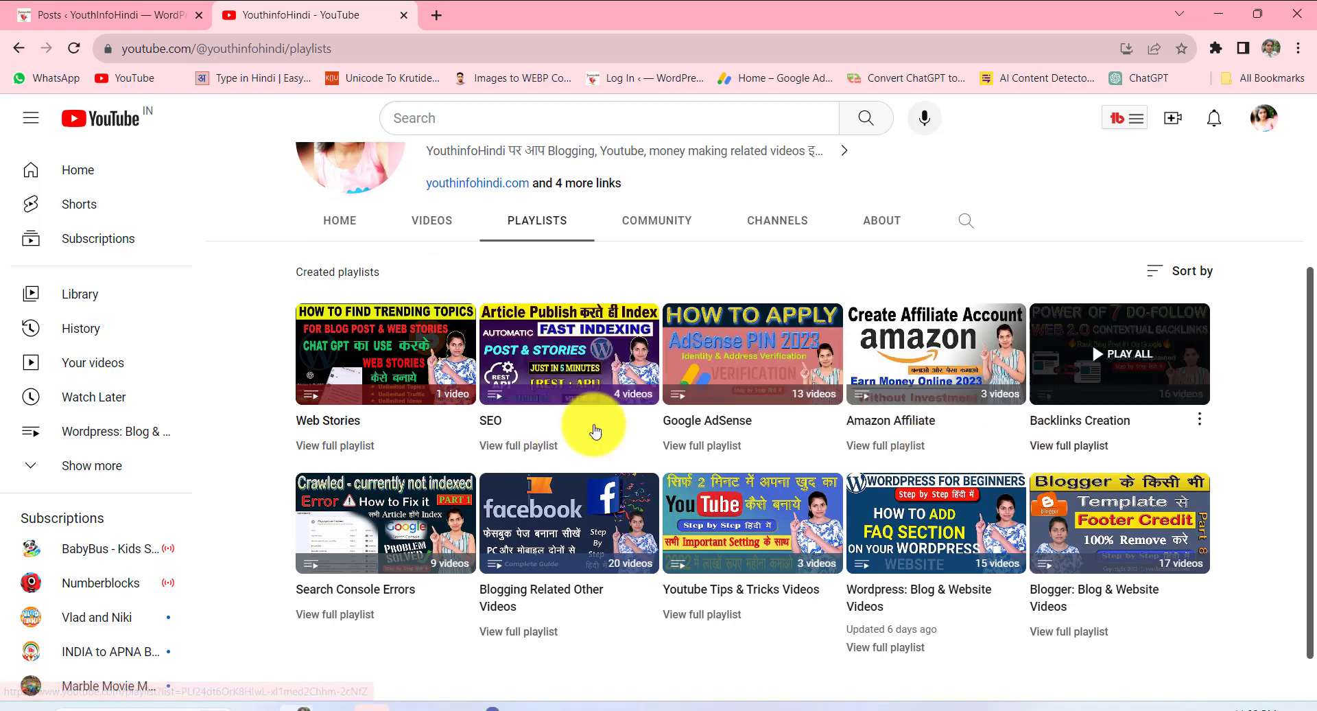
- Open the channel's full Google AdSense playlist and scroll through its videos
click(710, 447)
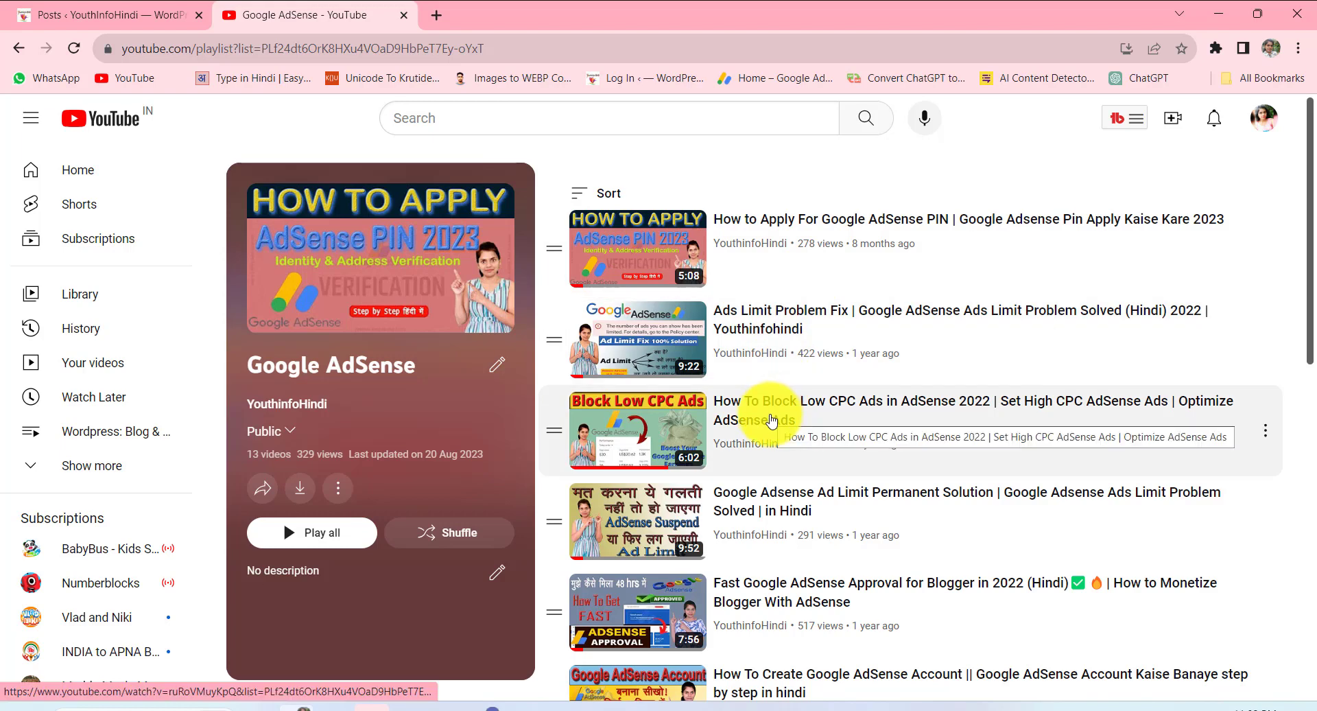
scroll(764, 436, down, 2)
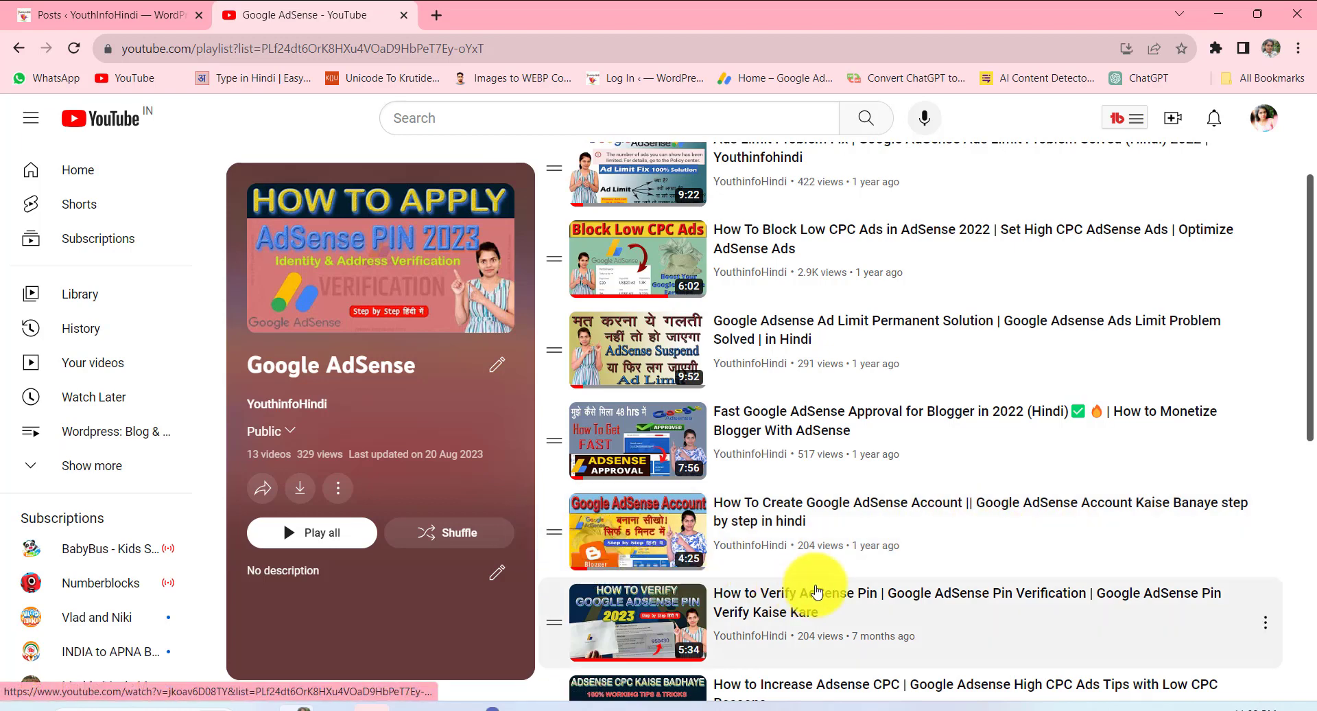
scroll(940, 579, down, 3)
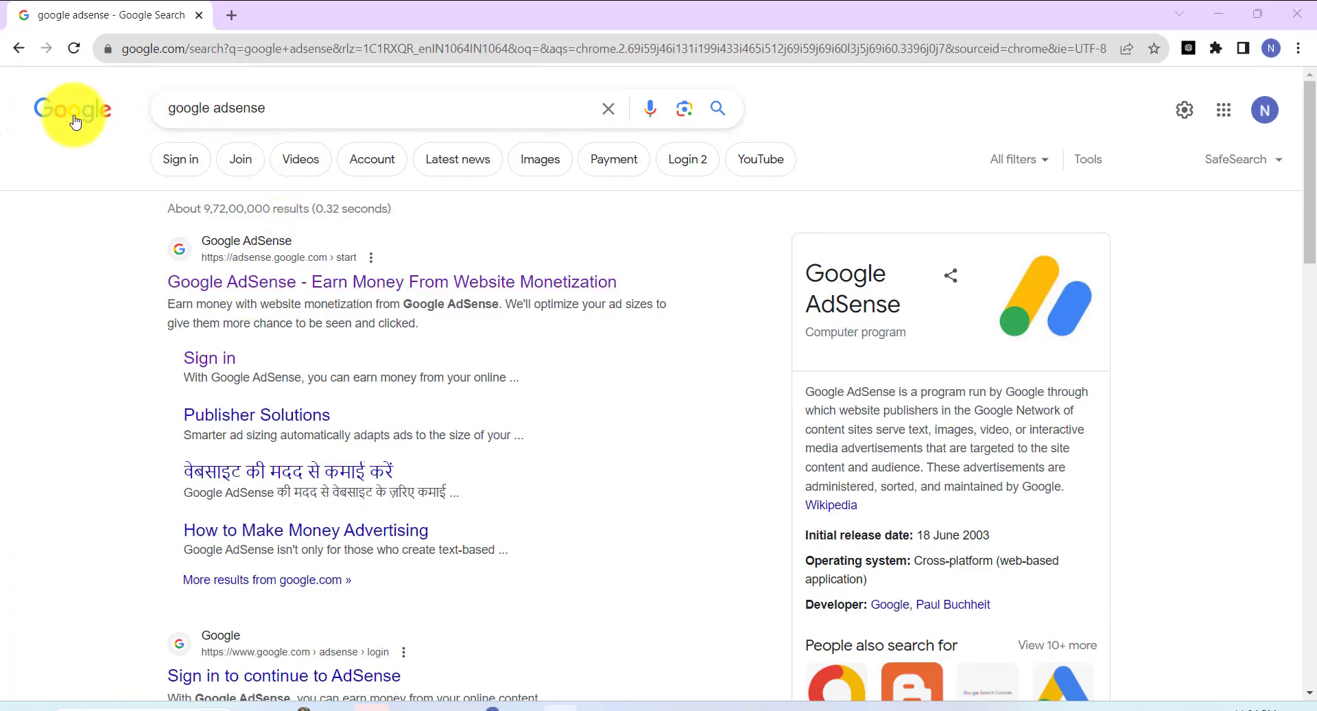
- Go to the official AdSense site, begin a new sign-up, and pick the existing Google account
click(386, 289)
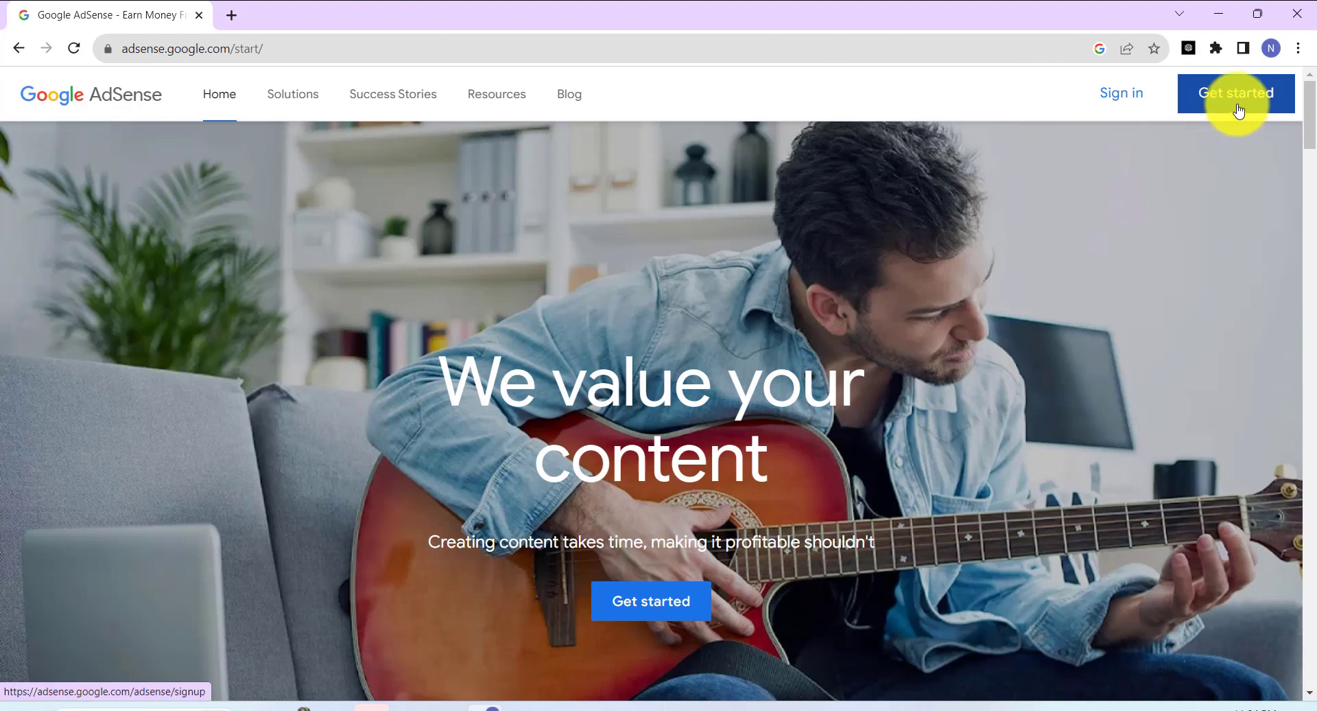
click(1132, 100)
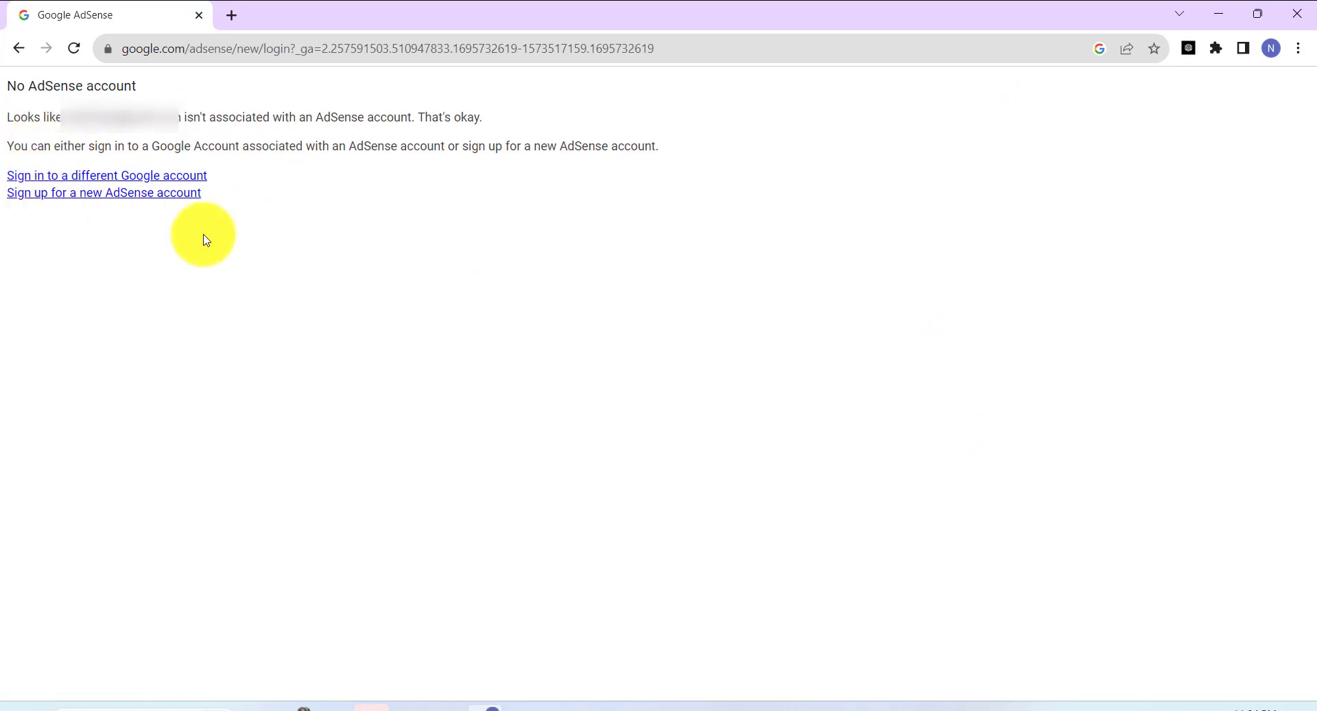
click(26, 54)
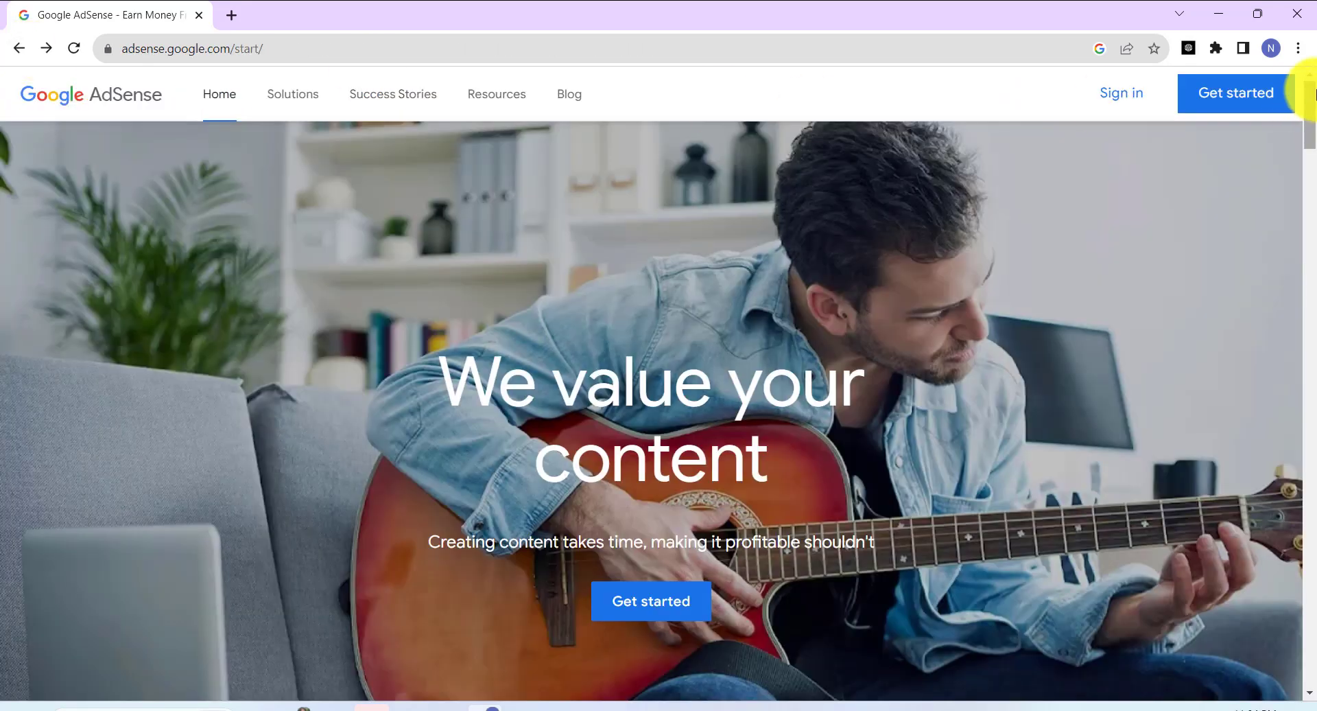
click(1253, 103)
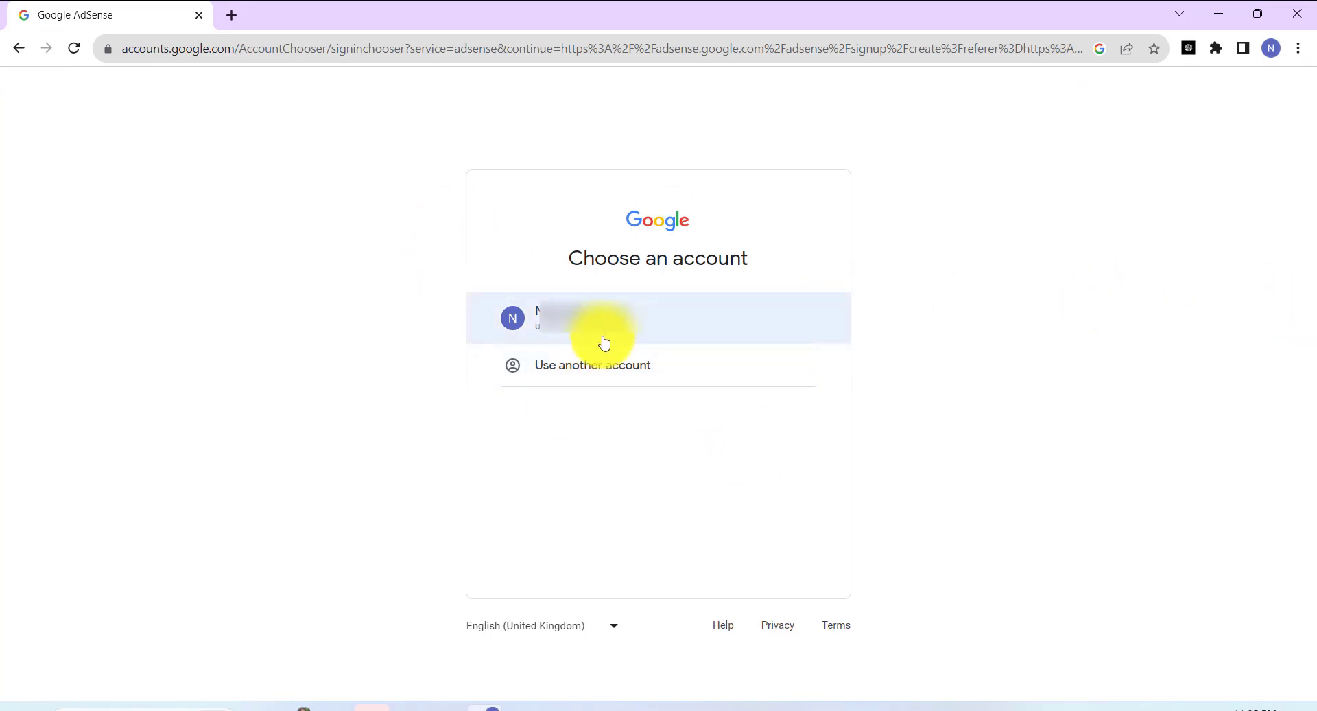
click(647, 337)
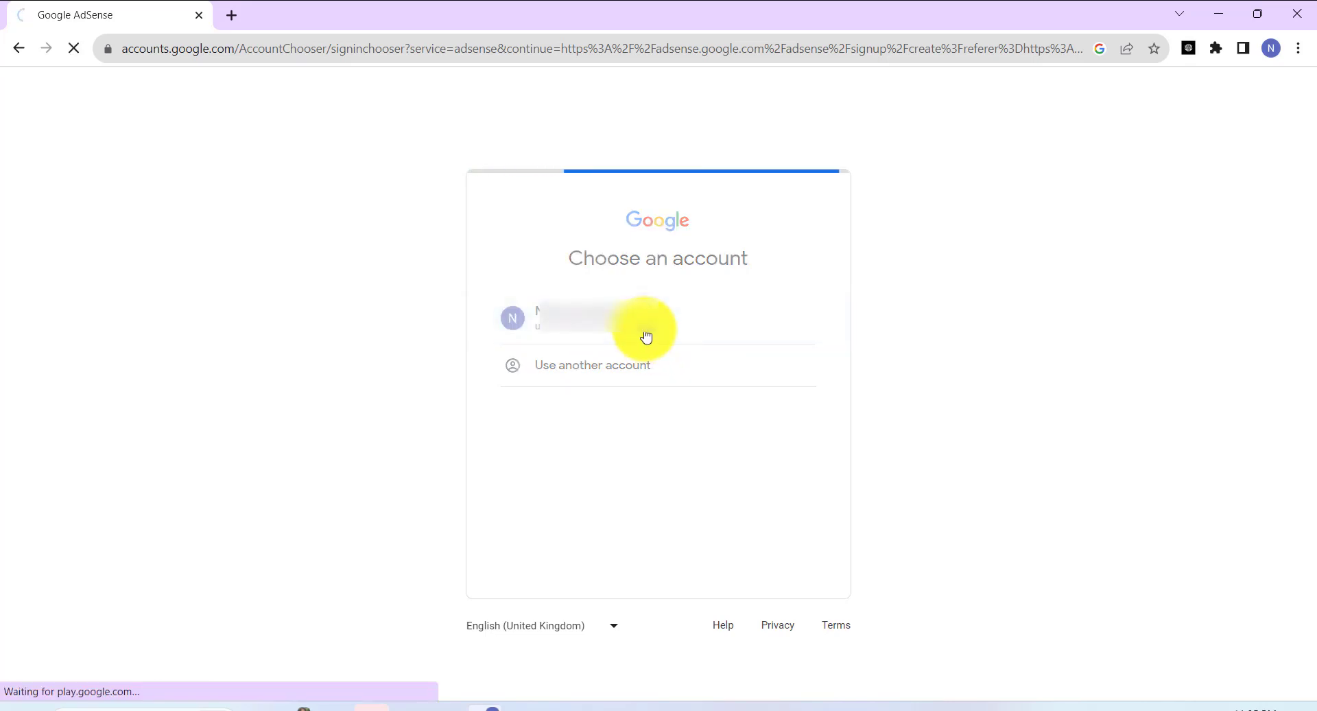
- Choose India as payment country, accept the AdSense agreement, and create the account
scroll(727, 275, down, 3)
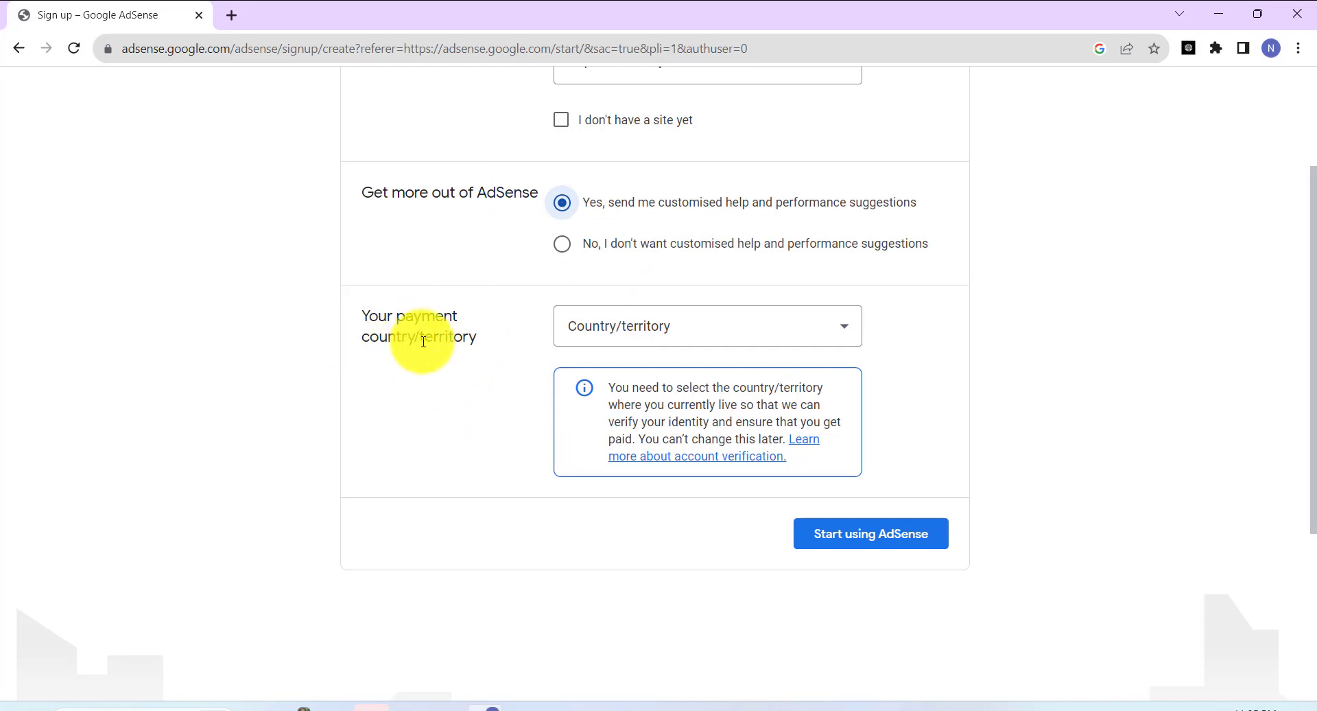
click(655, 336)
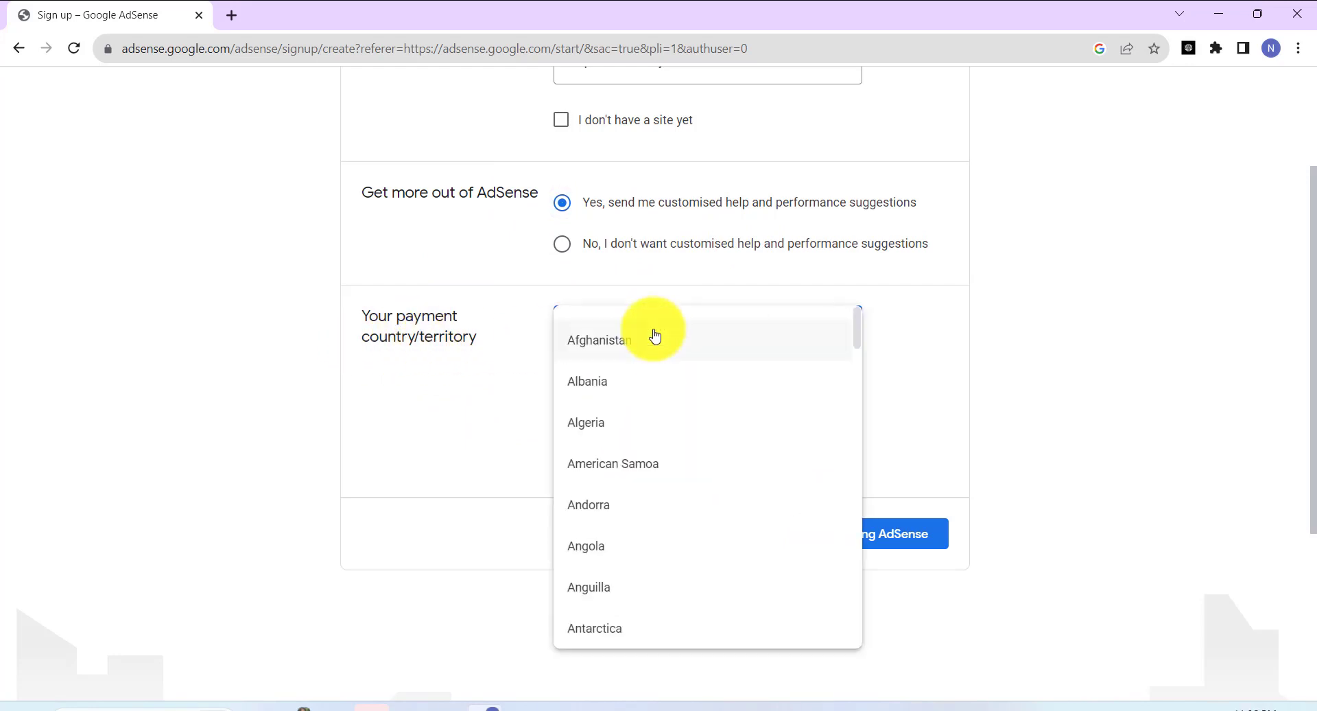
scroll(653, 332, down, 20)
scroll(686, 522, down, 1)
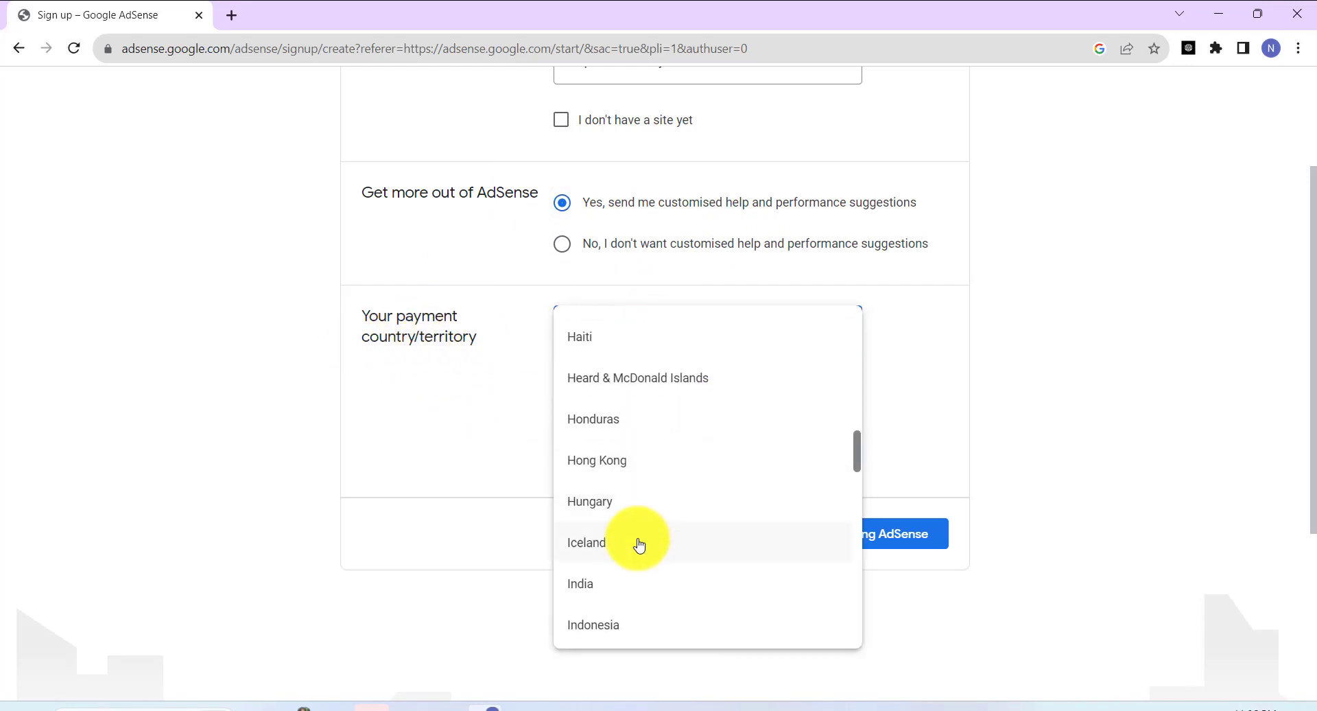
click(620, 584)
scroll(697, 485, down, 4)
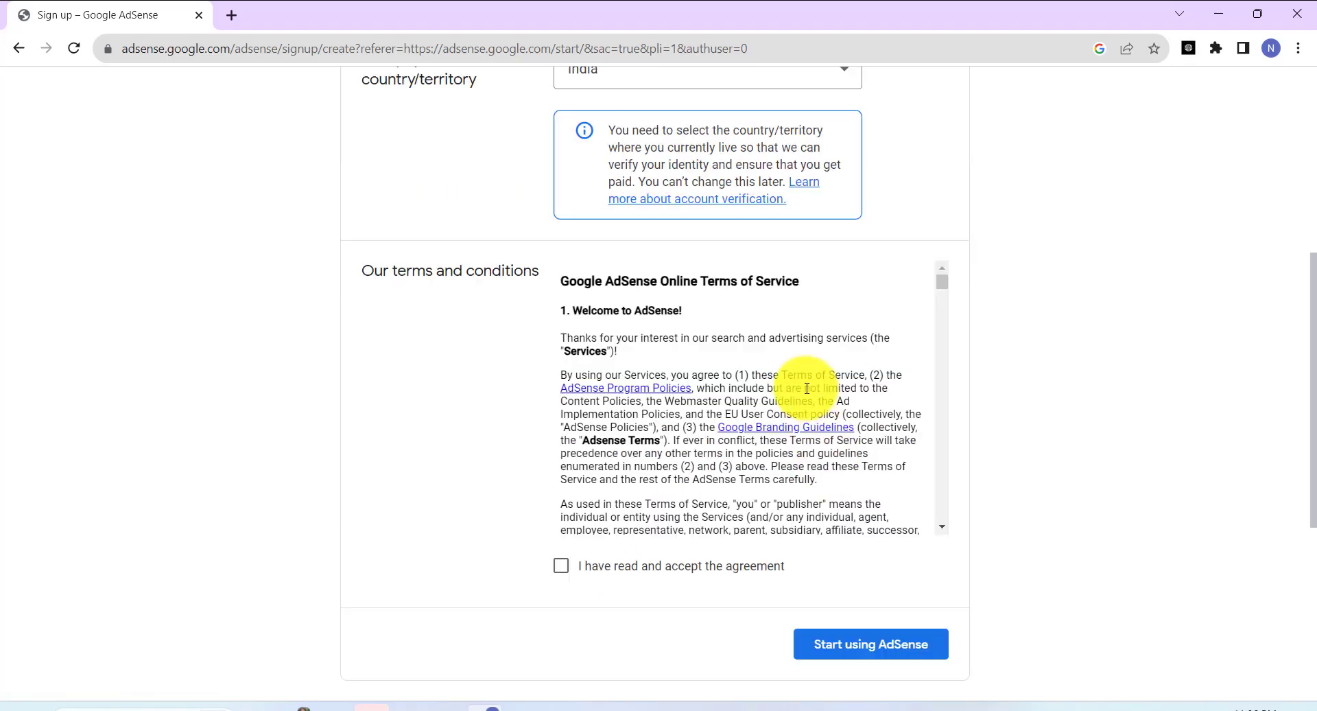
click(563, 571)
scroll(838, 558, down, 10)
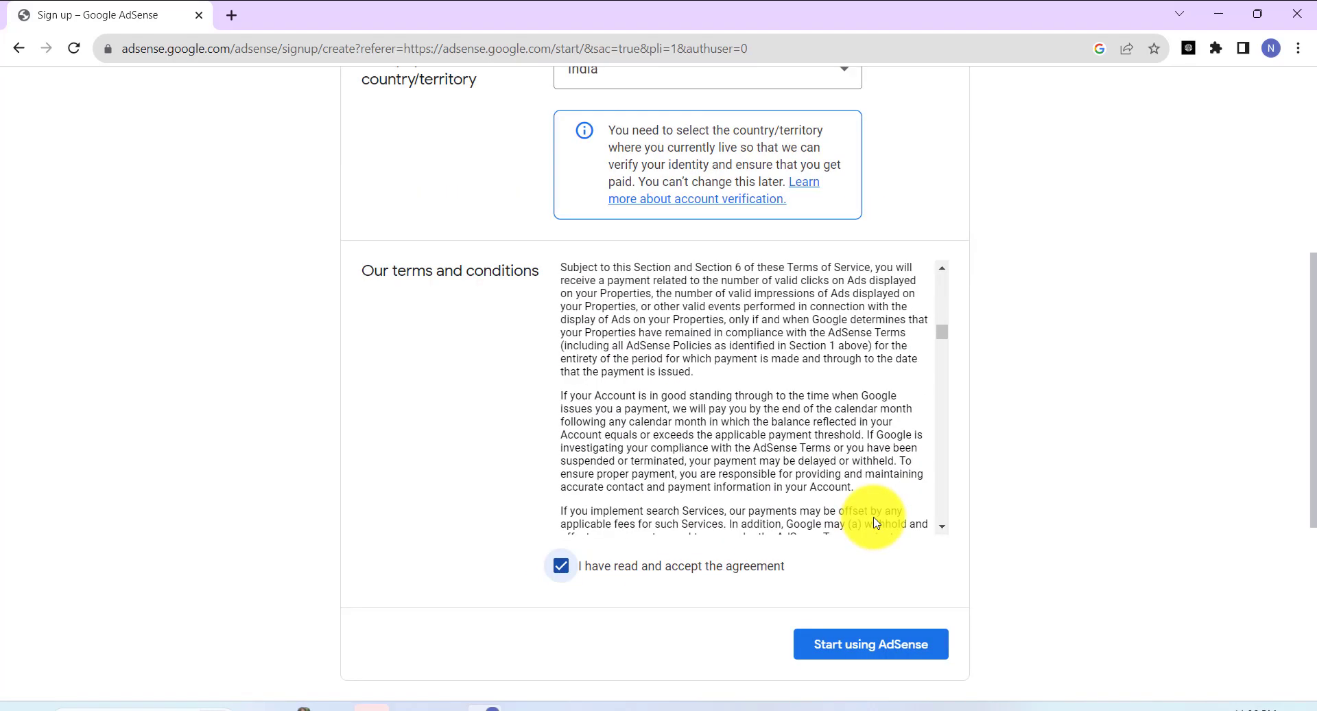
scroll(947, 446, down, 15)
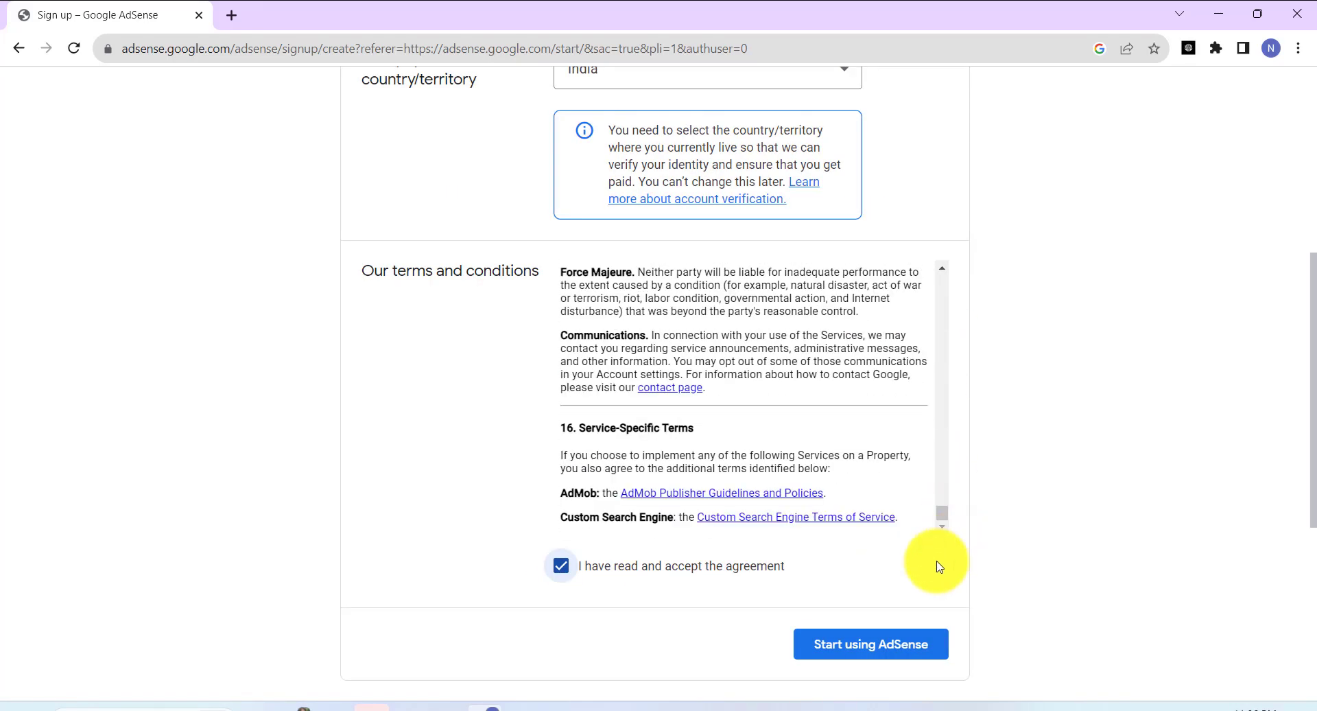
click(882, 653)
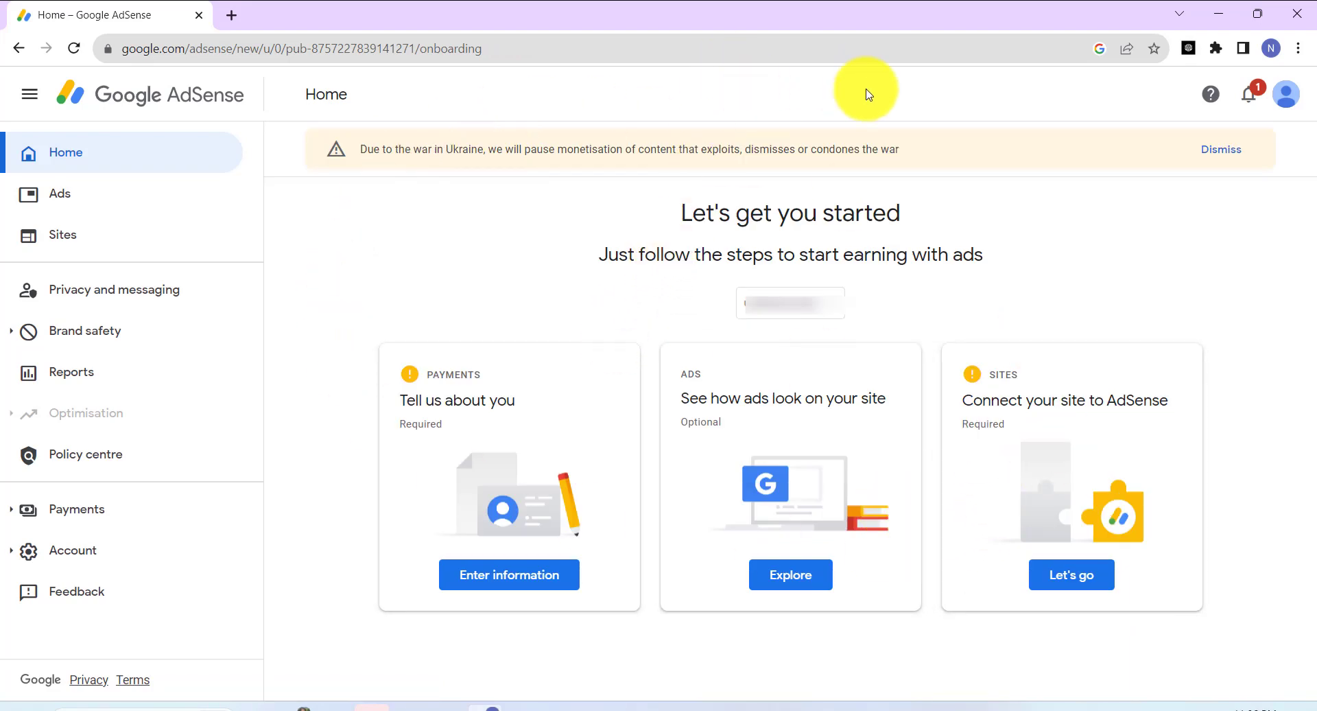
- Dismiss the Ukraine notice, start connecting the site, and select the AdSense code snippet
click(1218, 153)
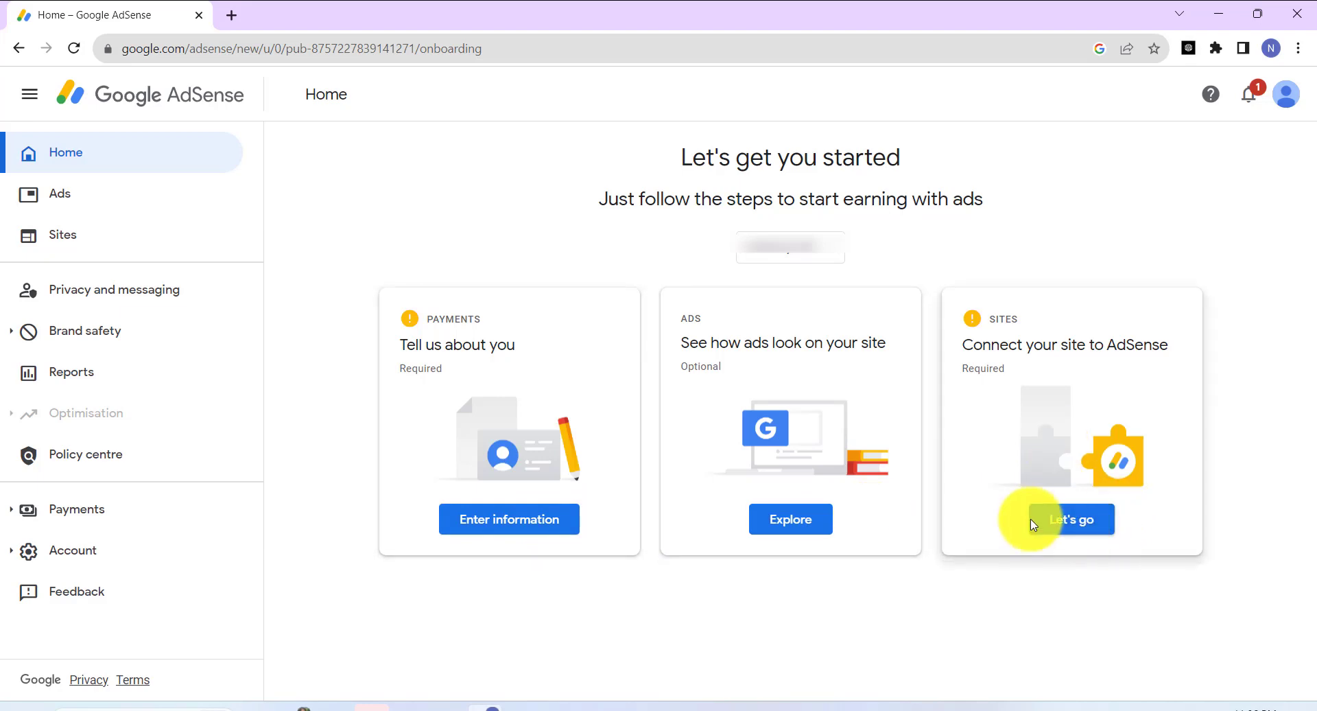
click(1070, 528)
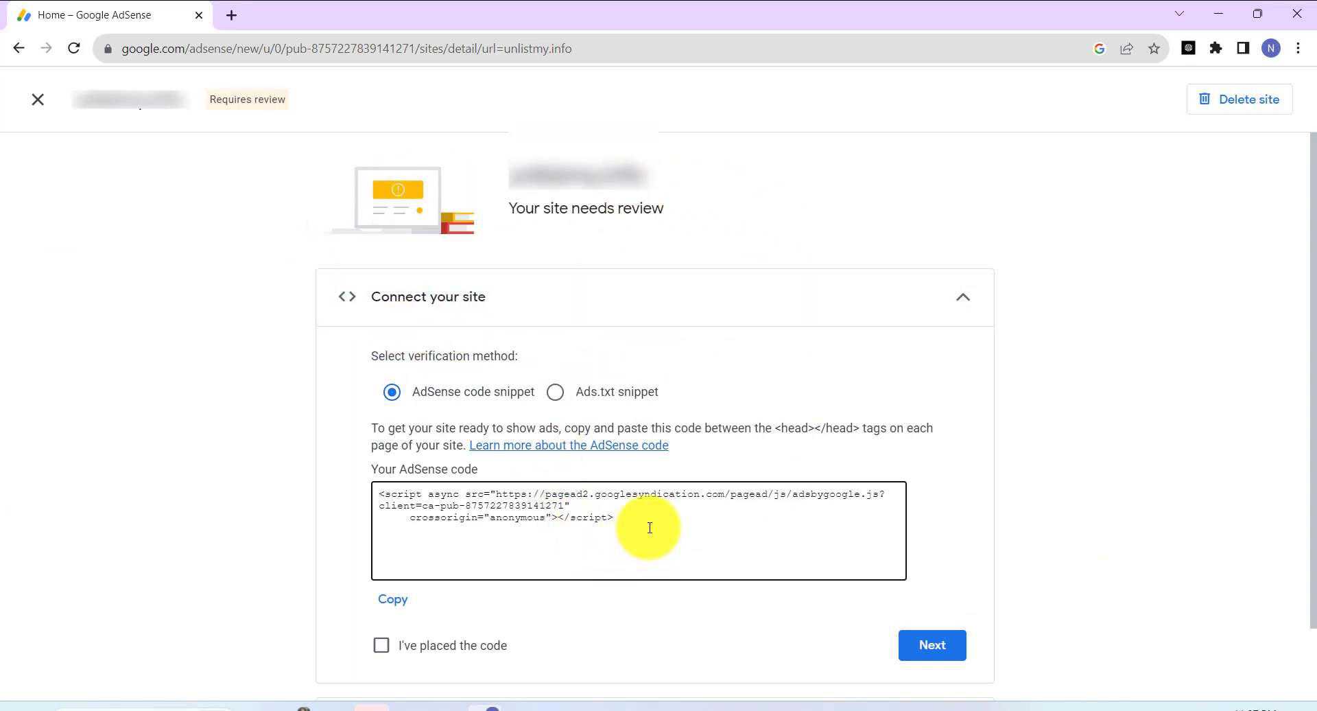
drag(650, 523, 347, 488)
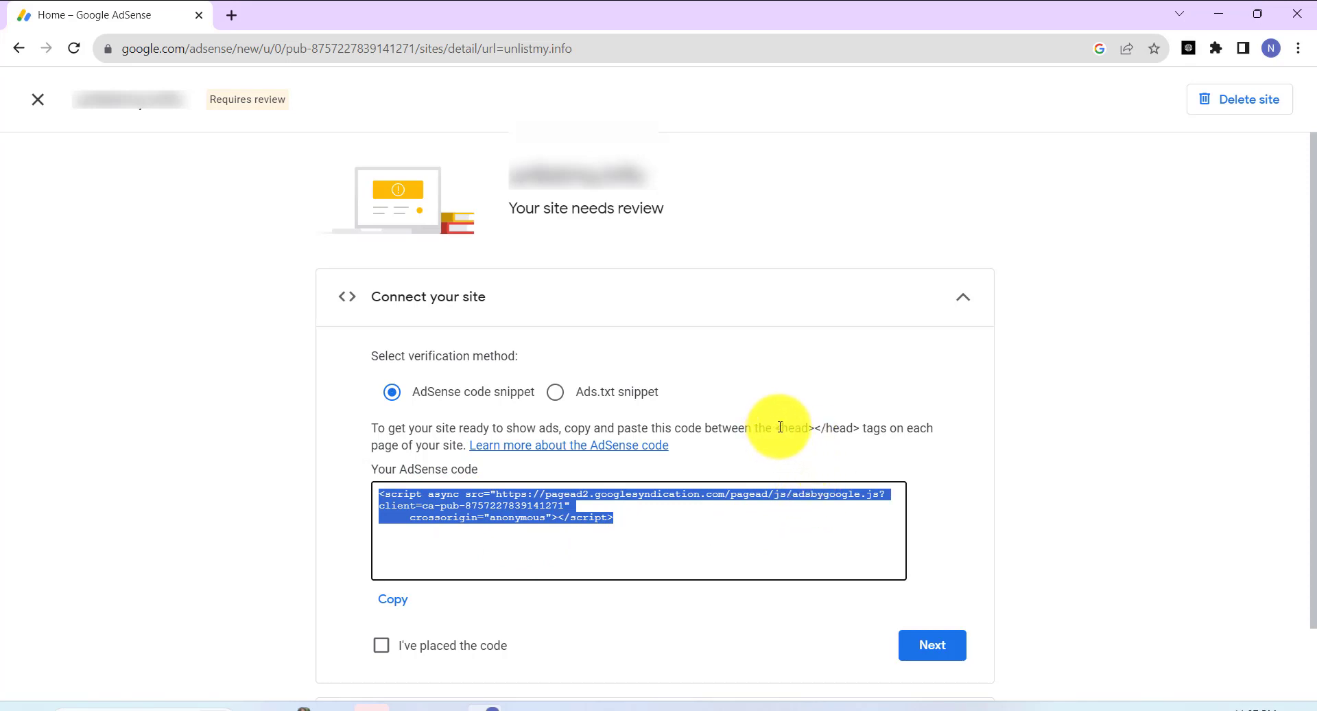
drag(780, 427, 838, 431)
click(806, 439)
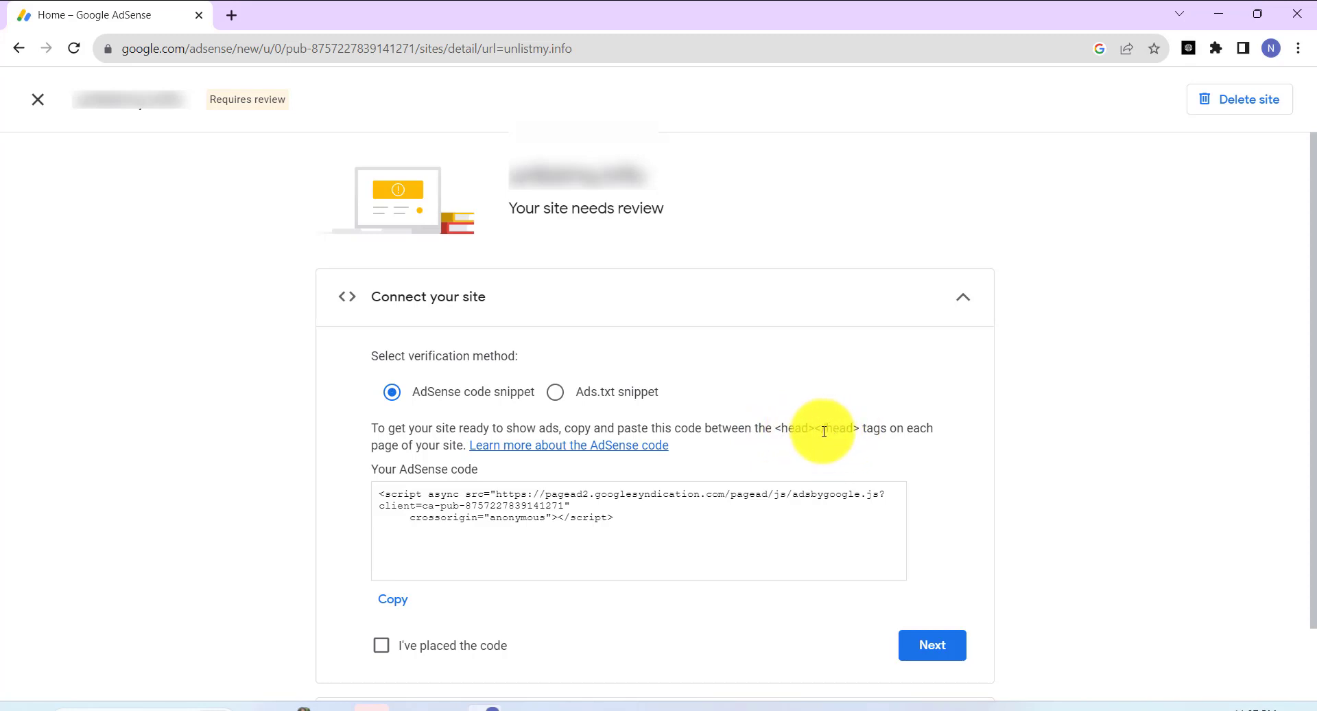
- Compare the ads.txt option, return to the AdSense code snippet method, and reselect the script
triple_click(513, 211)
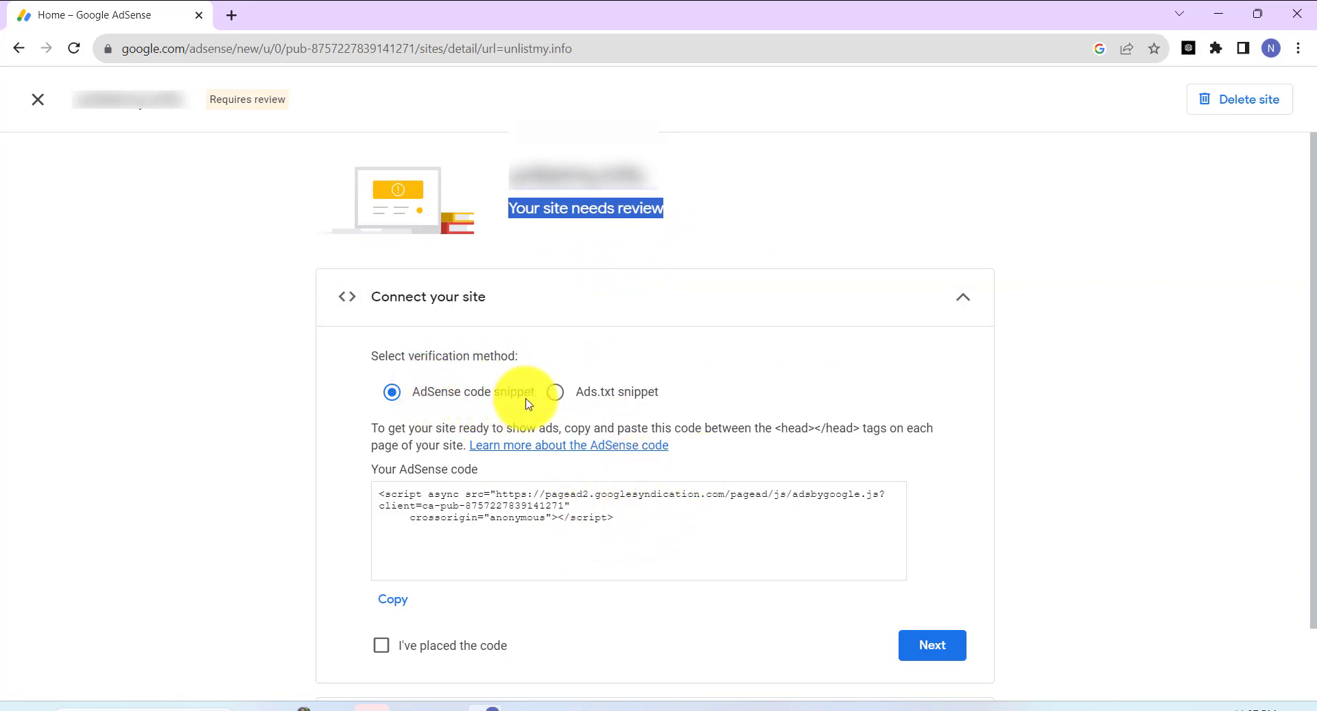
click(556, 395)
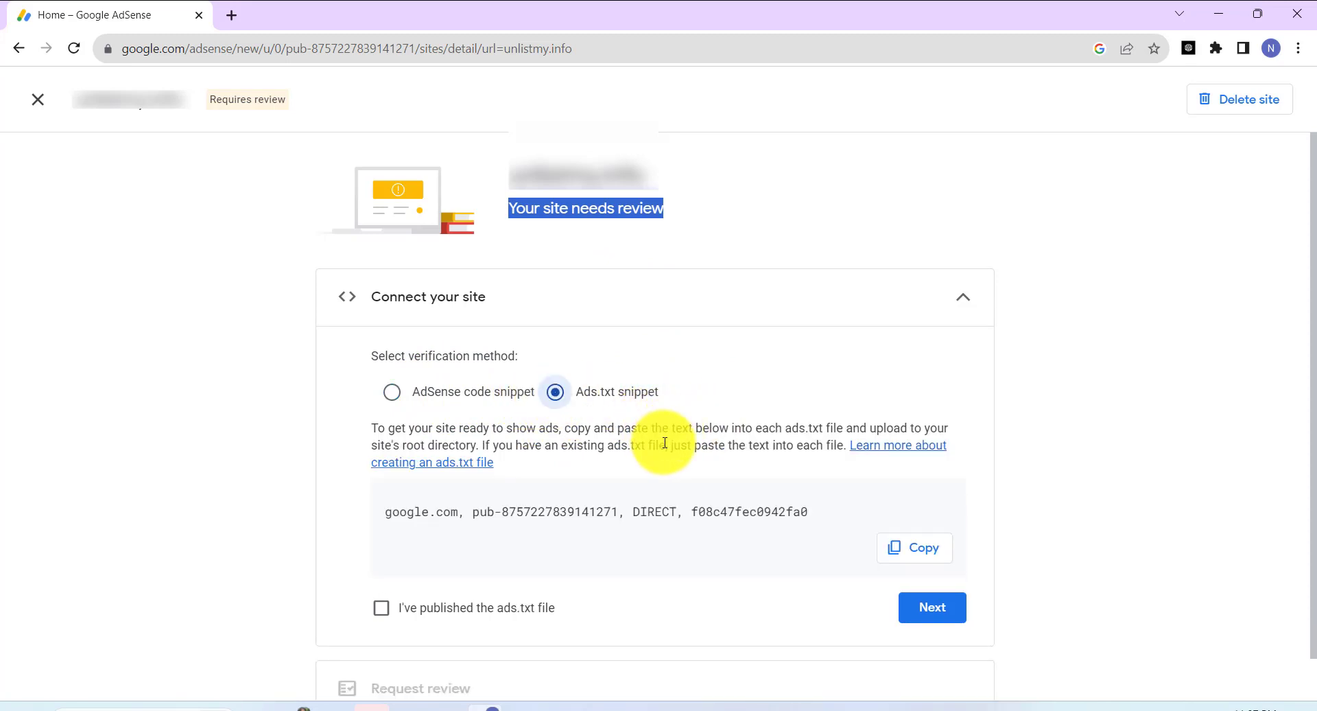
click(389, 394)
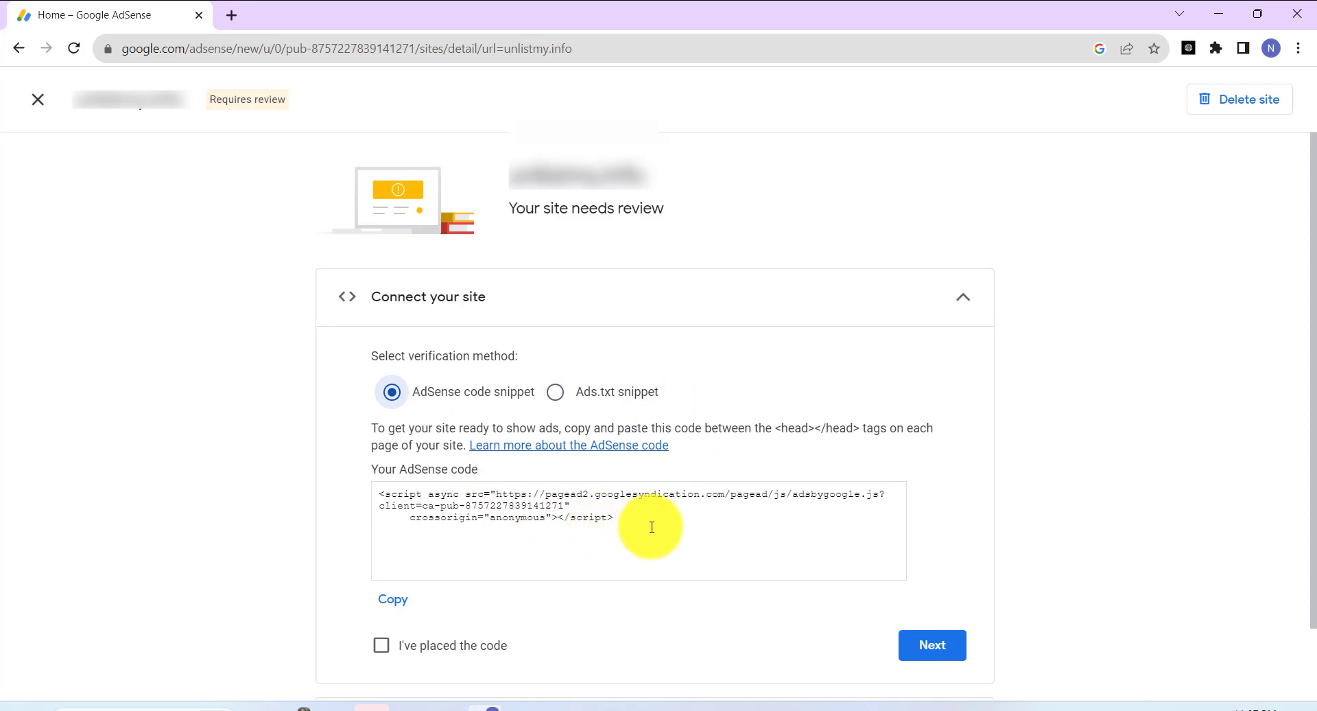
drag(652, 527, 332, 499)
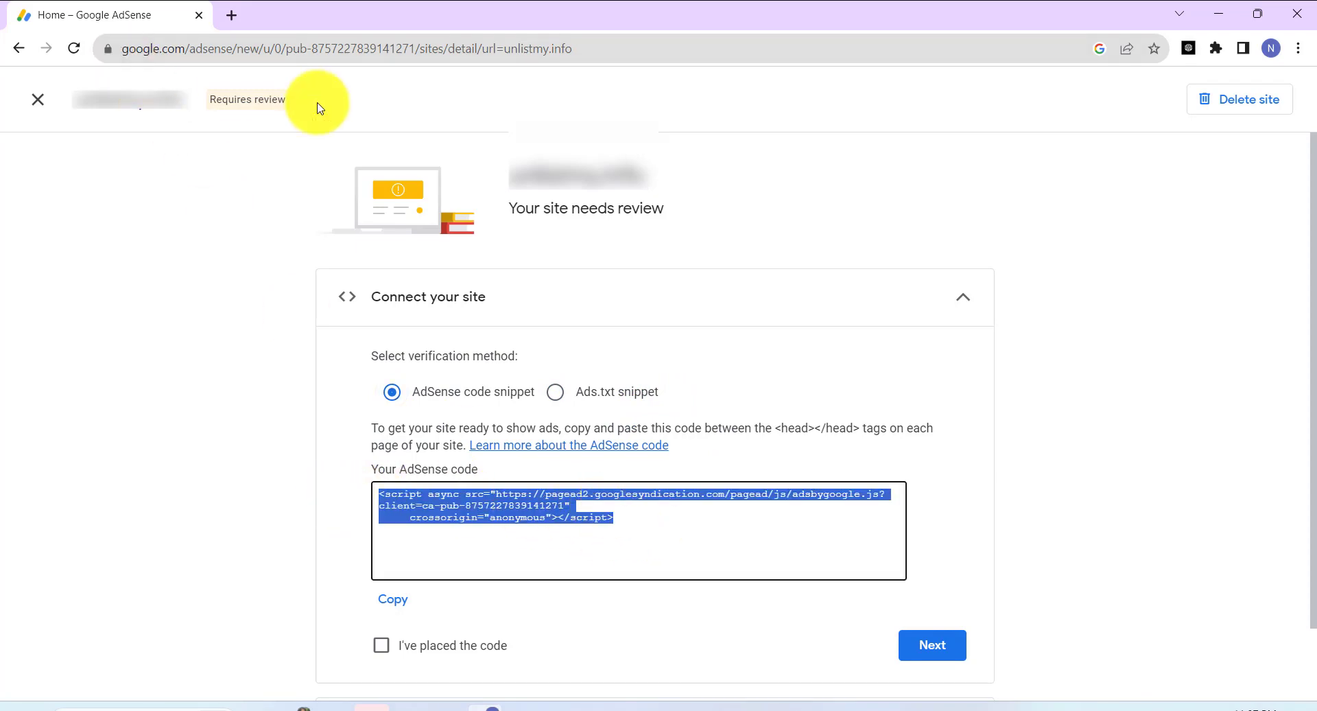
- In the WordPress admin, bring up header.php in the theme file editor
click(232, 21)
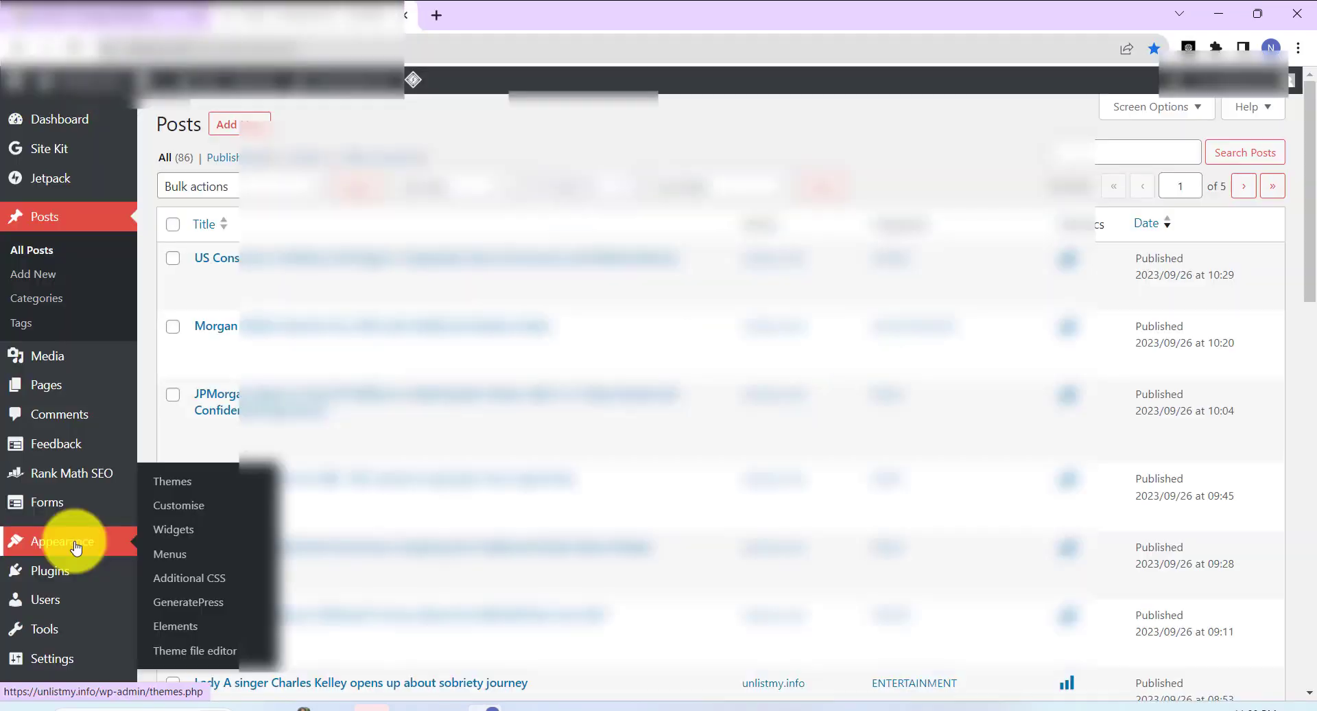
click(222, 657)
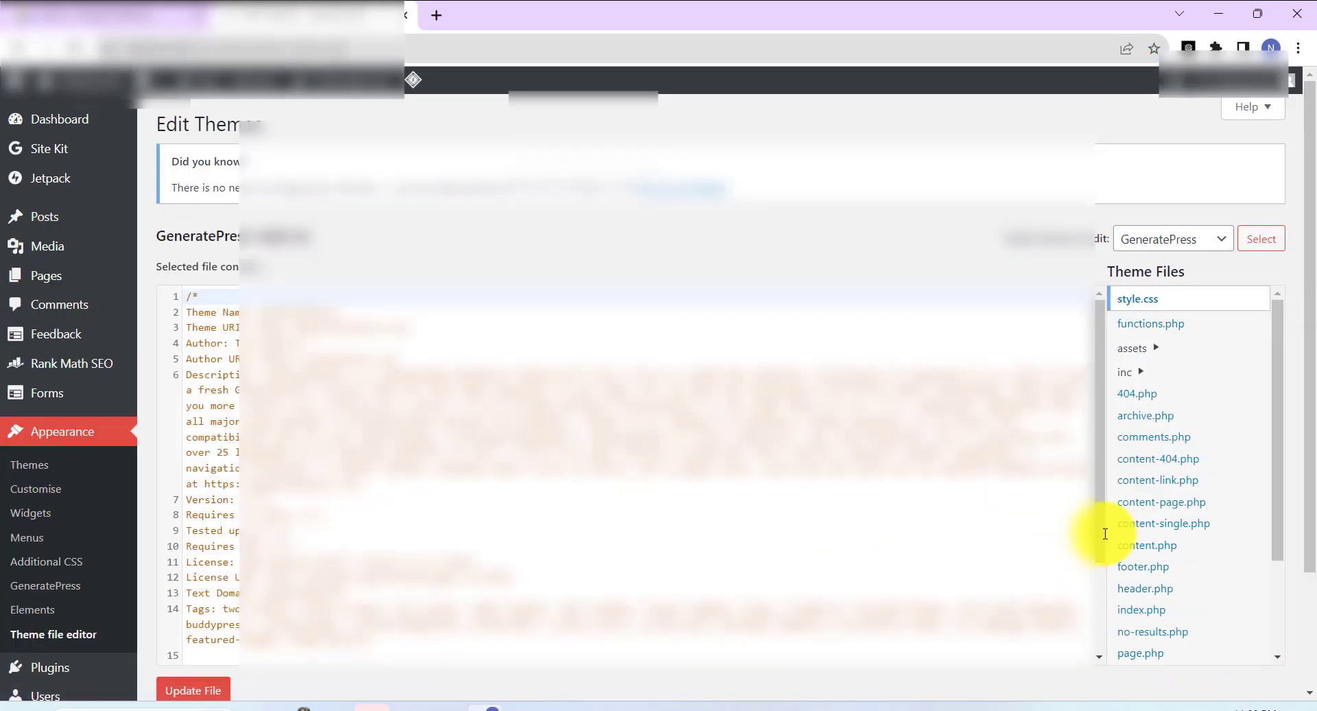
scroll(1171, 506, down, 1)
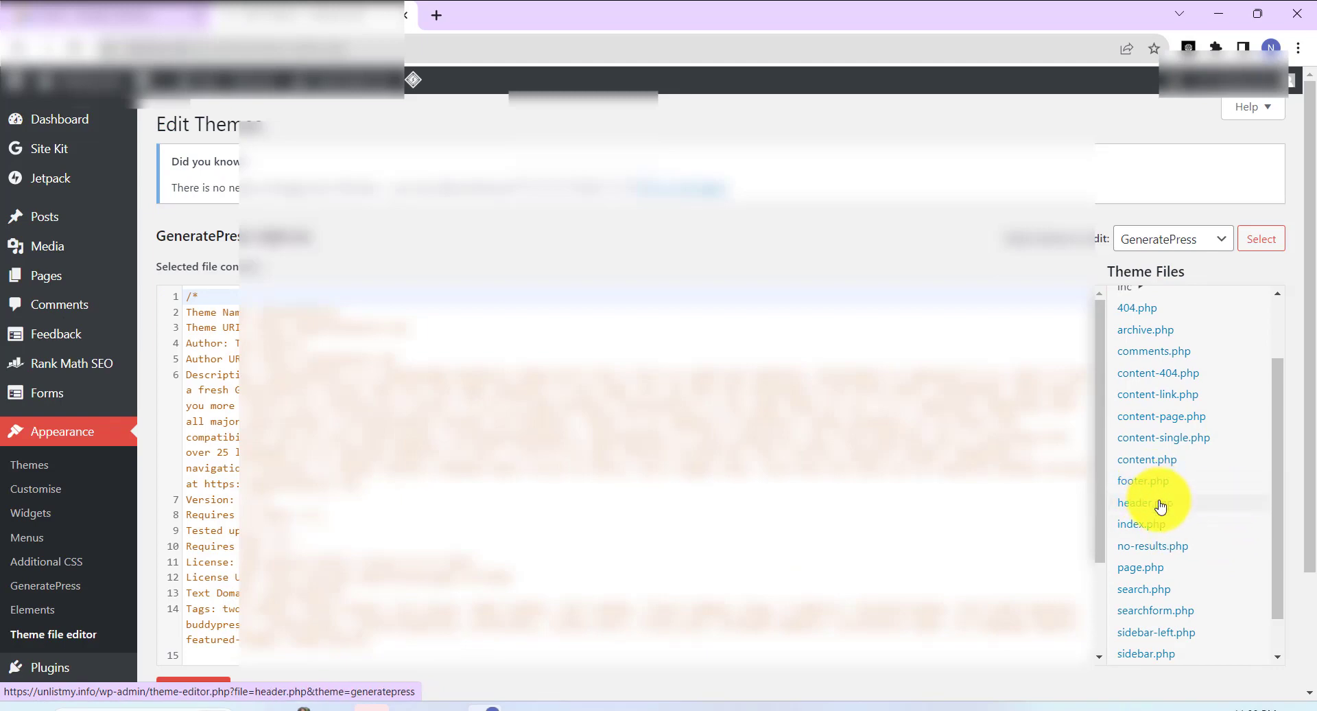
click(1161, 506)
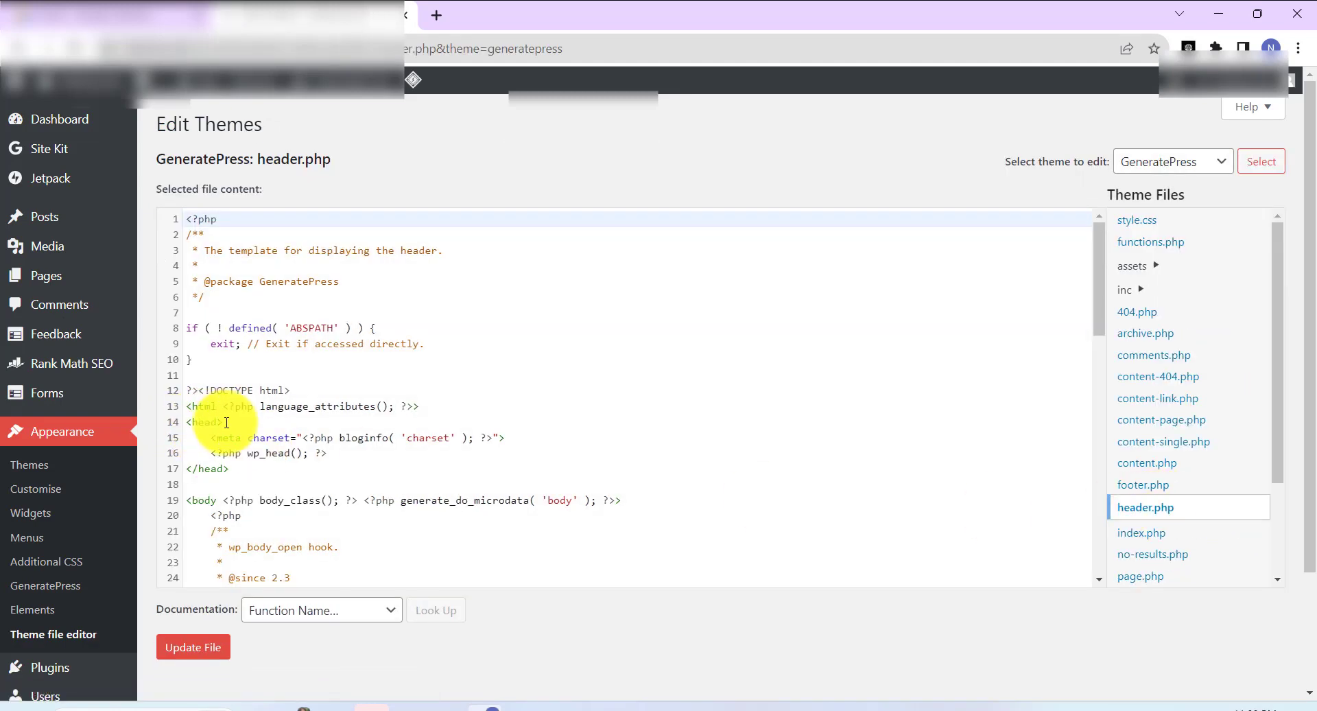
- Paste the AdSense script on a new line right after the <head> tag
click(233, 423)
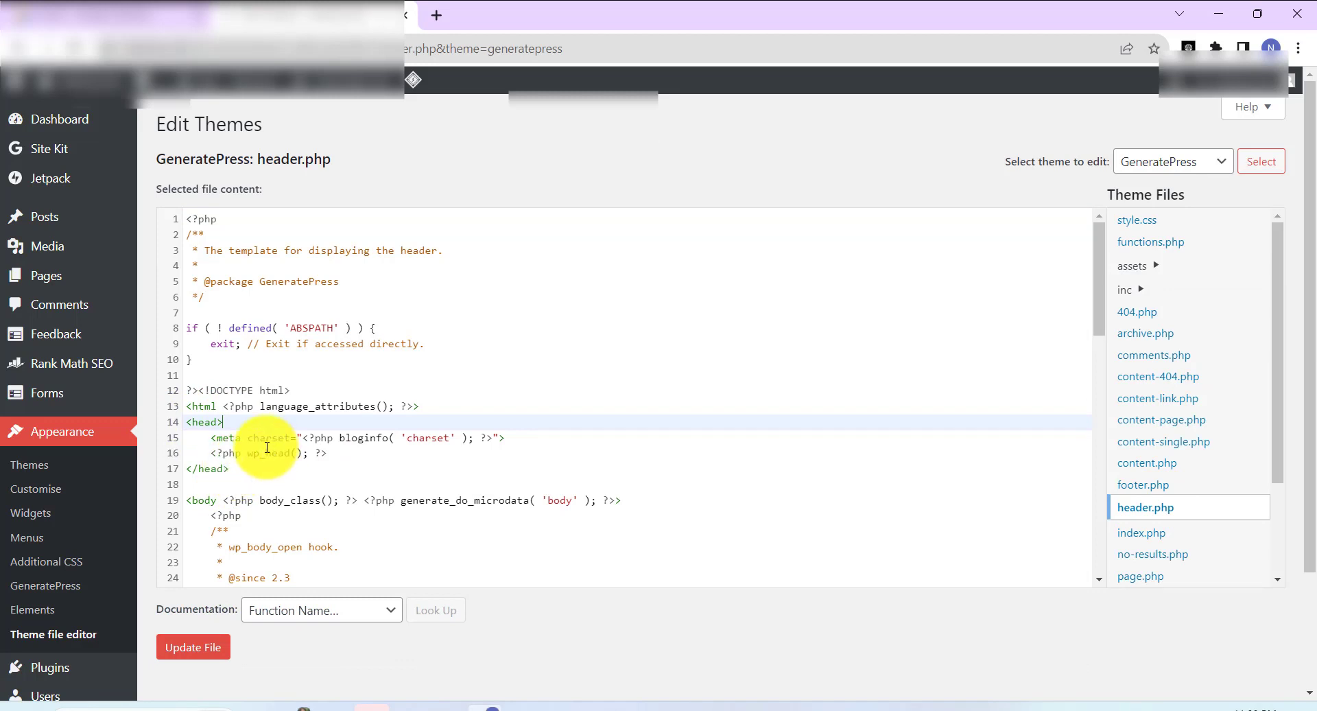
key(Return)
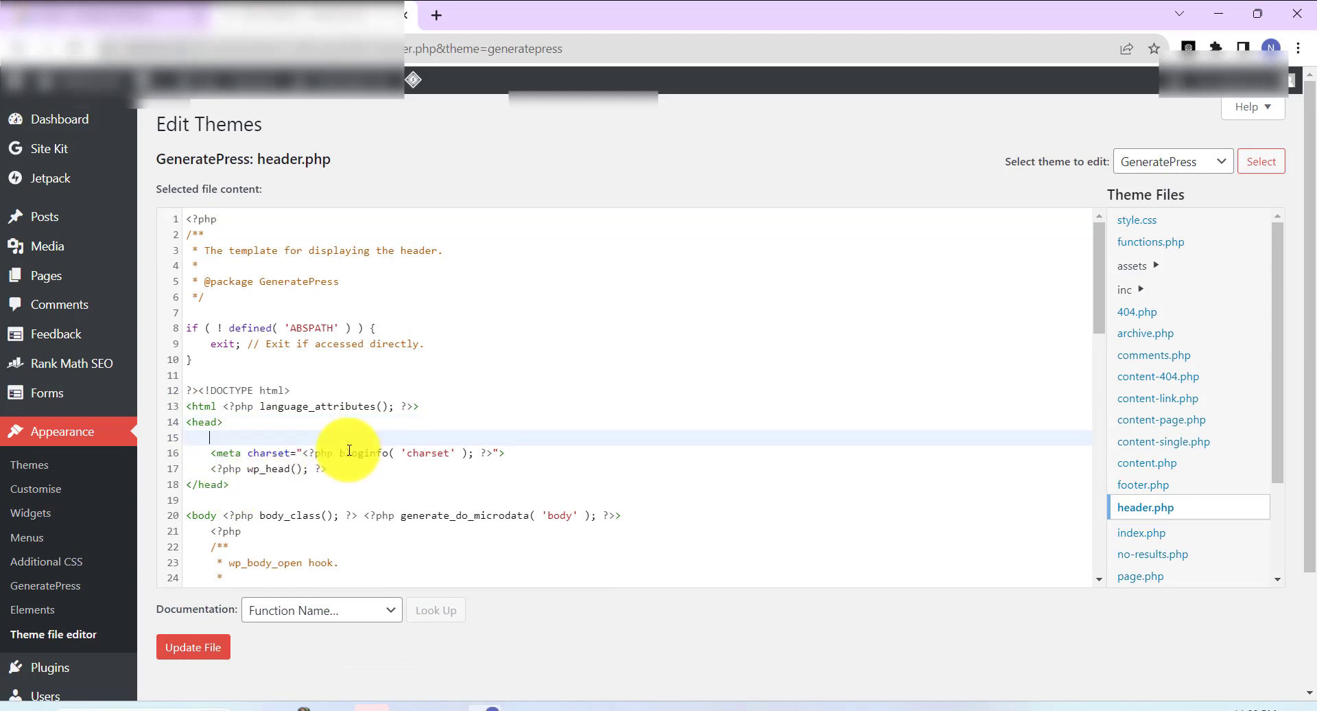
key(ctrl+v)
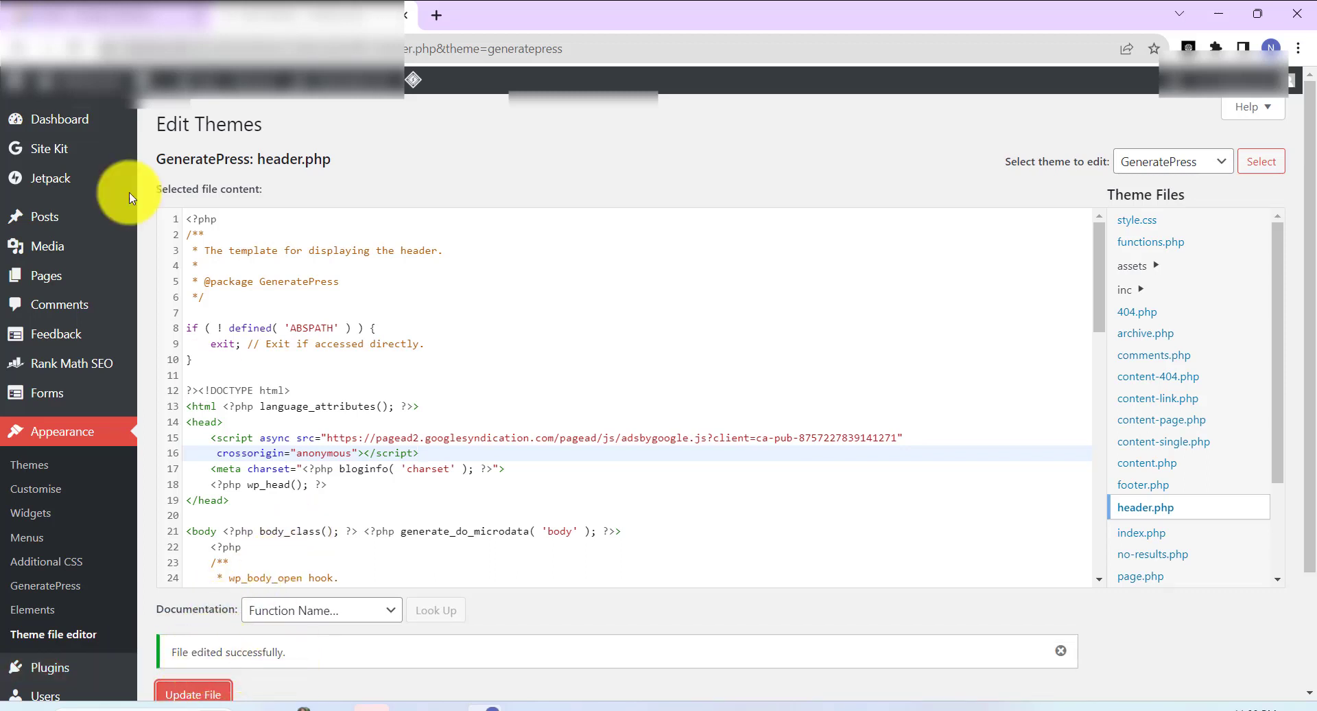
click(89, 15)
- Confirm the code was placed, finish Connect your site, then go Home and on to Ads
click(382, 645)
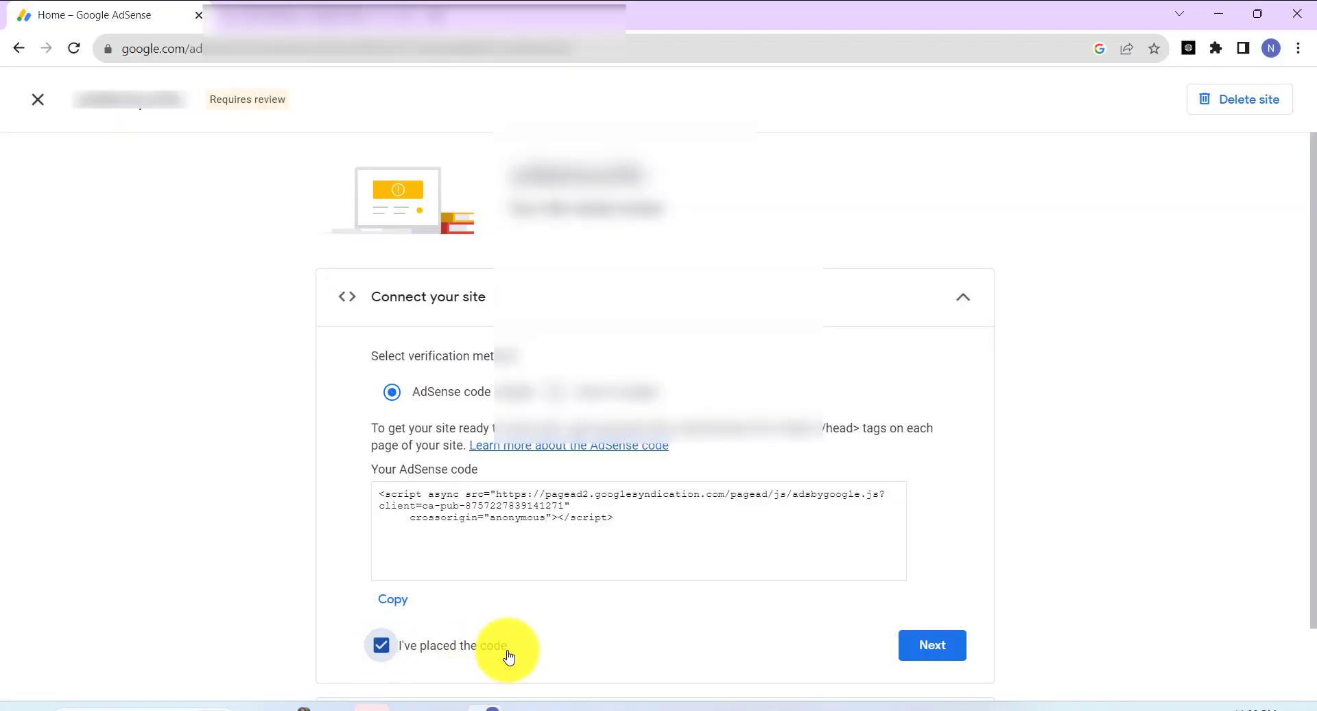
scroll(995, 659, down, 1)
click(933, 562)
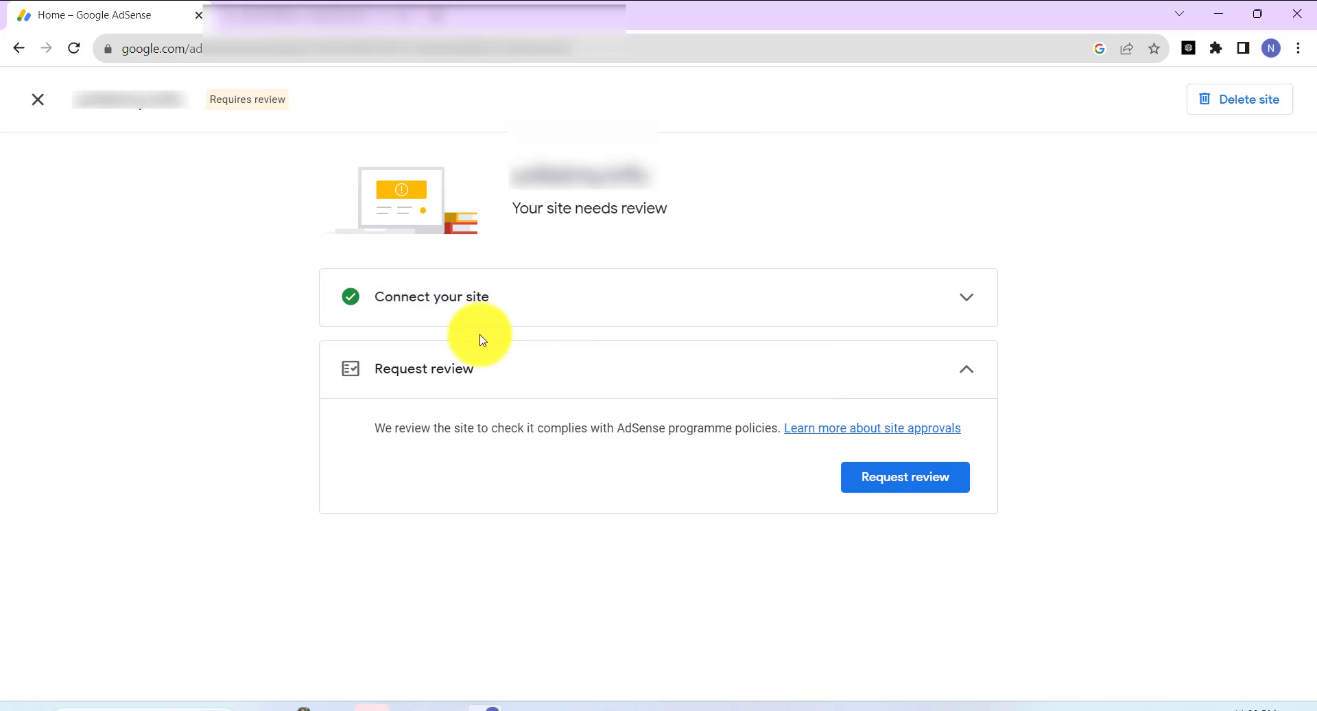
click(958, 494)
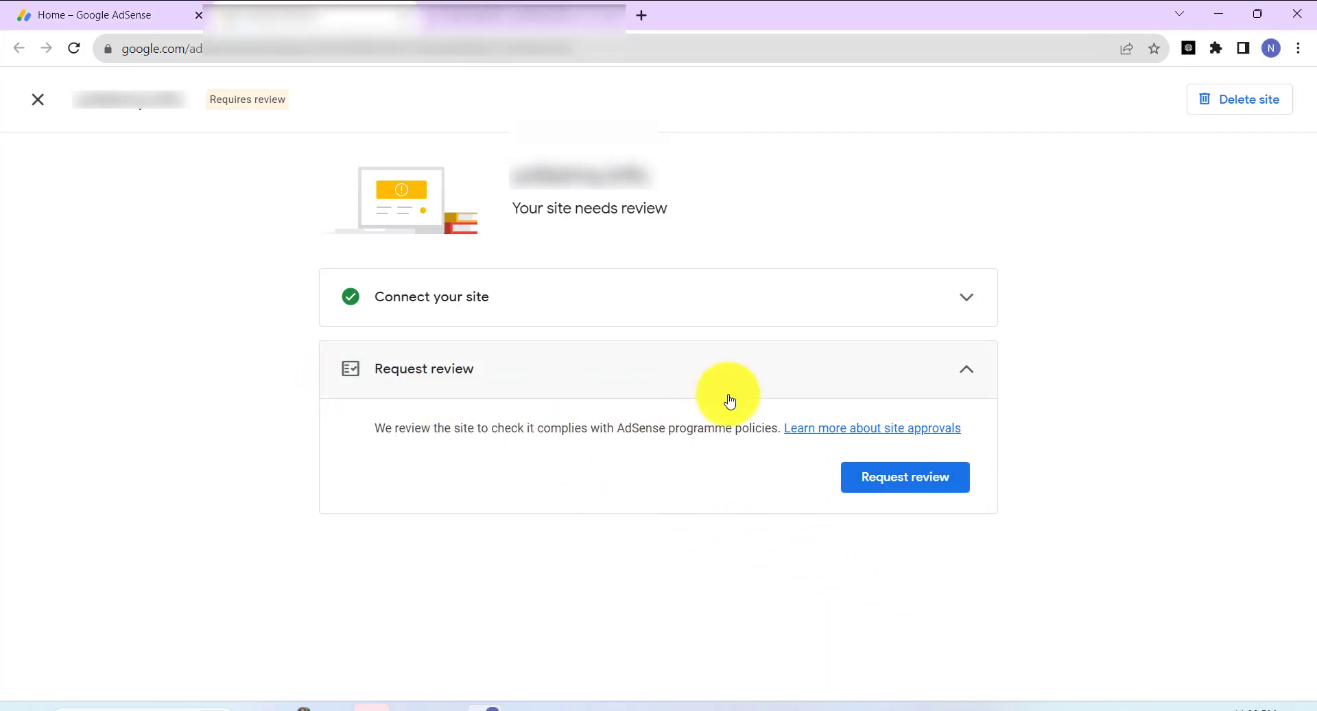
click(109, 15)
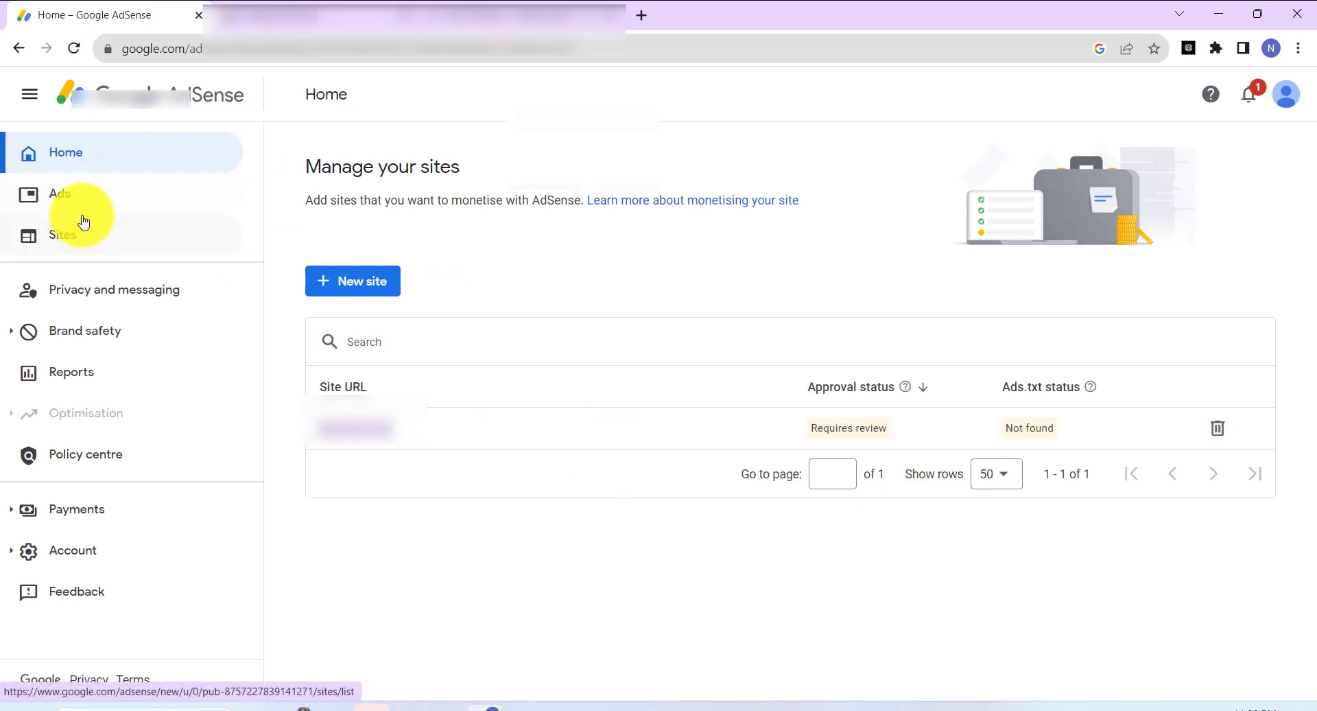
click(77, 192)
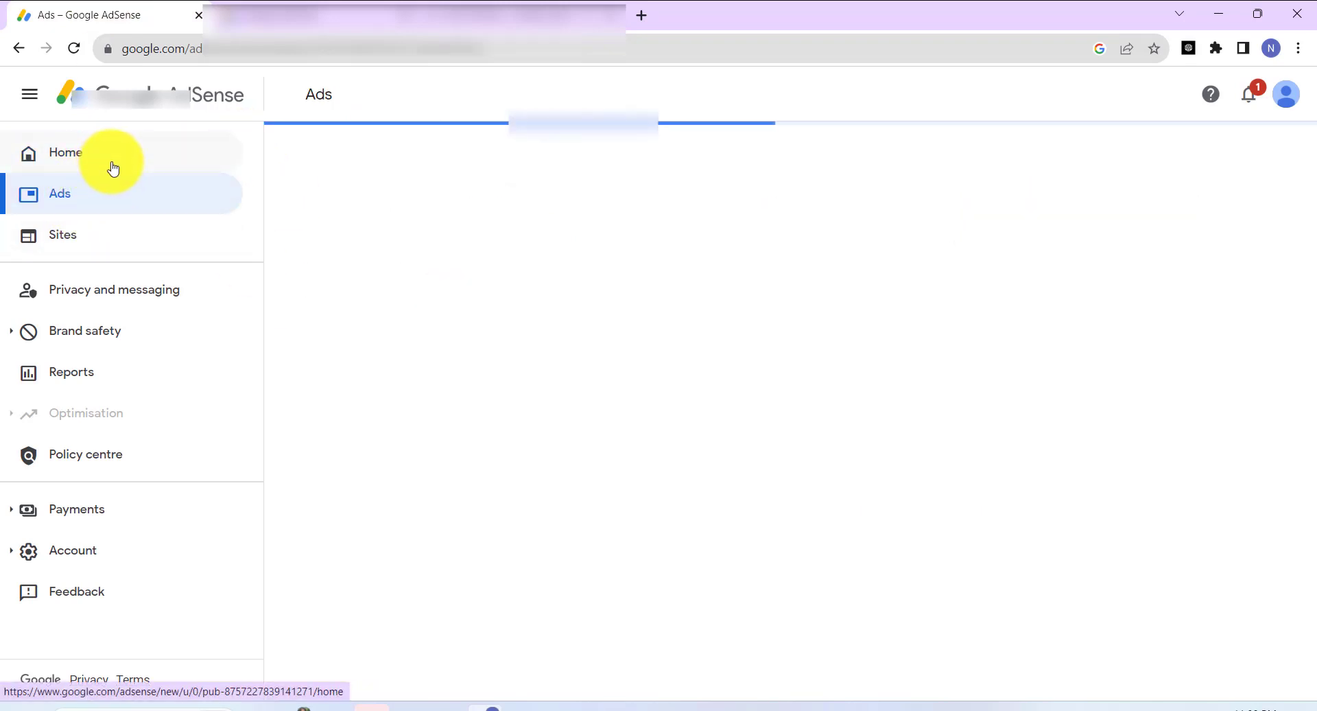
- Enter the payment profile's customer name and address and submit them
click(114, 169)
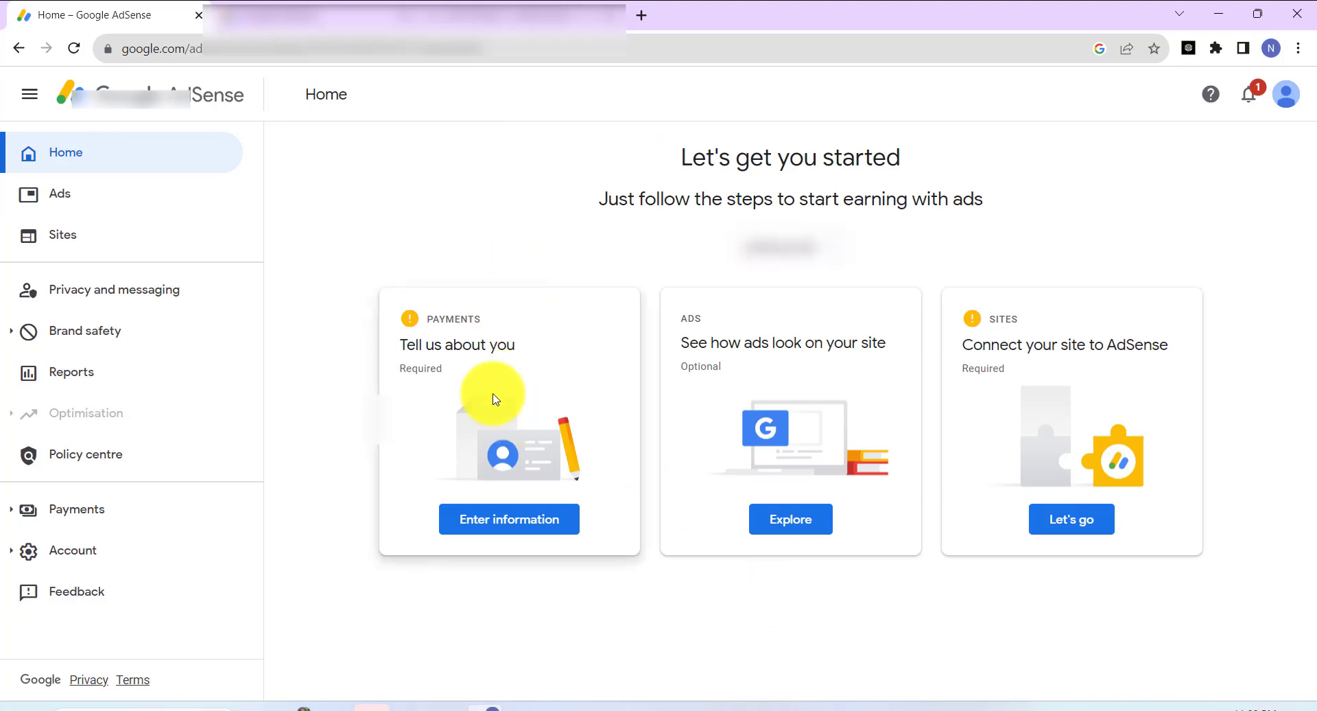
click(523, 522)
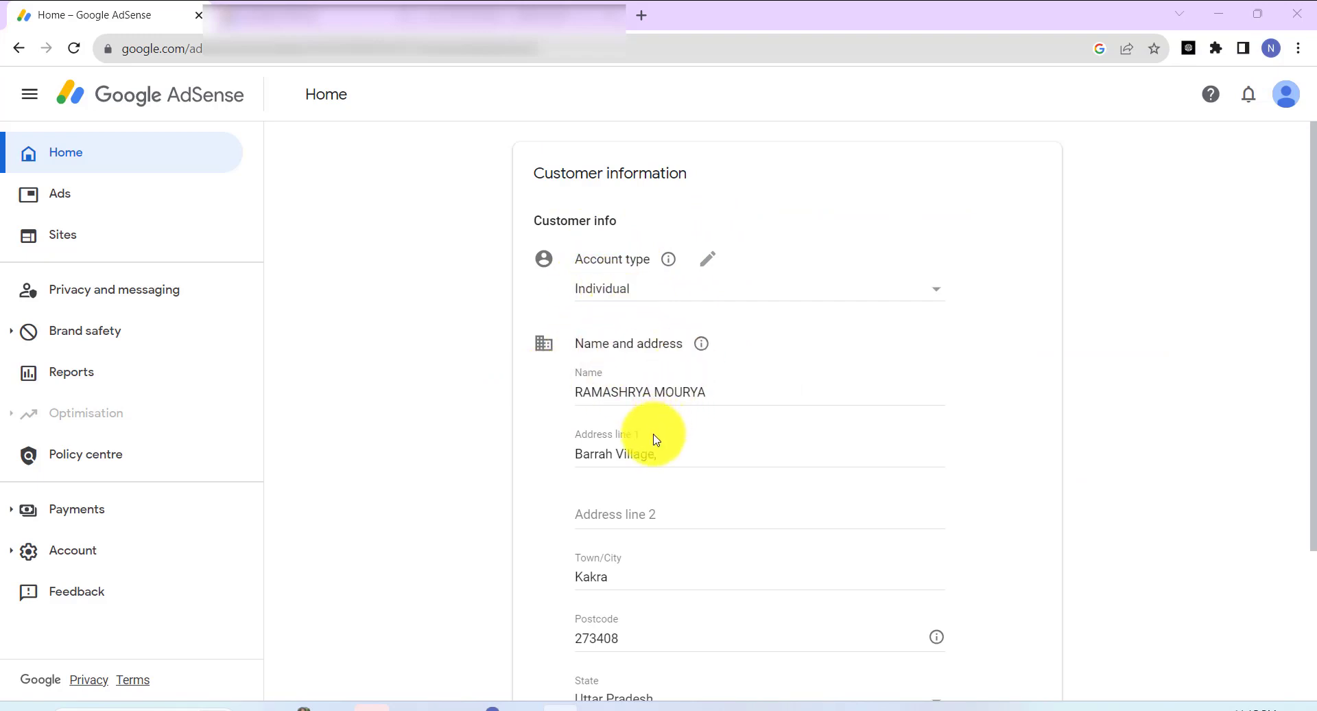
scroll(676, 426, down, 3)
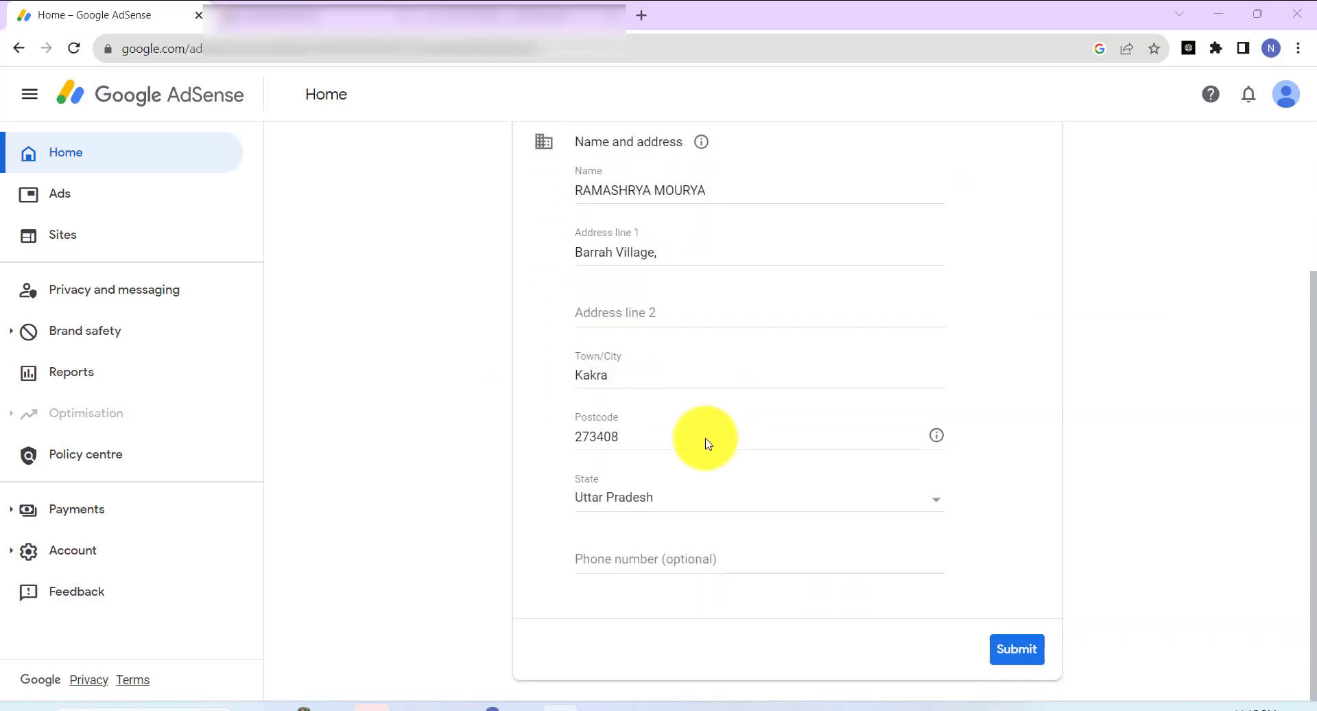
click(1014, 650)
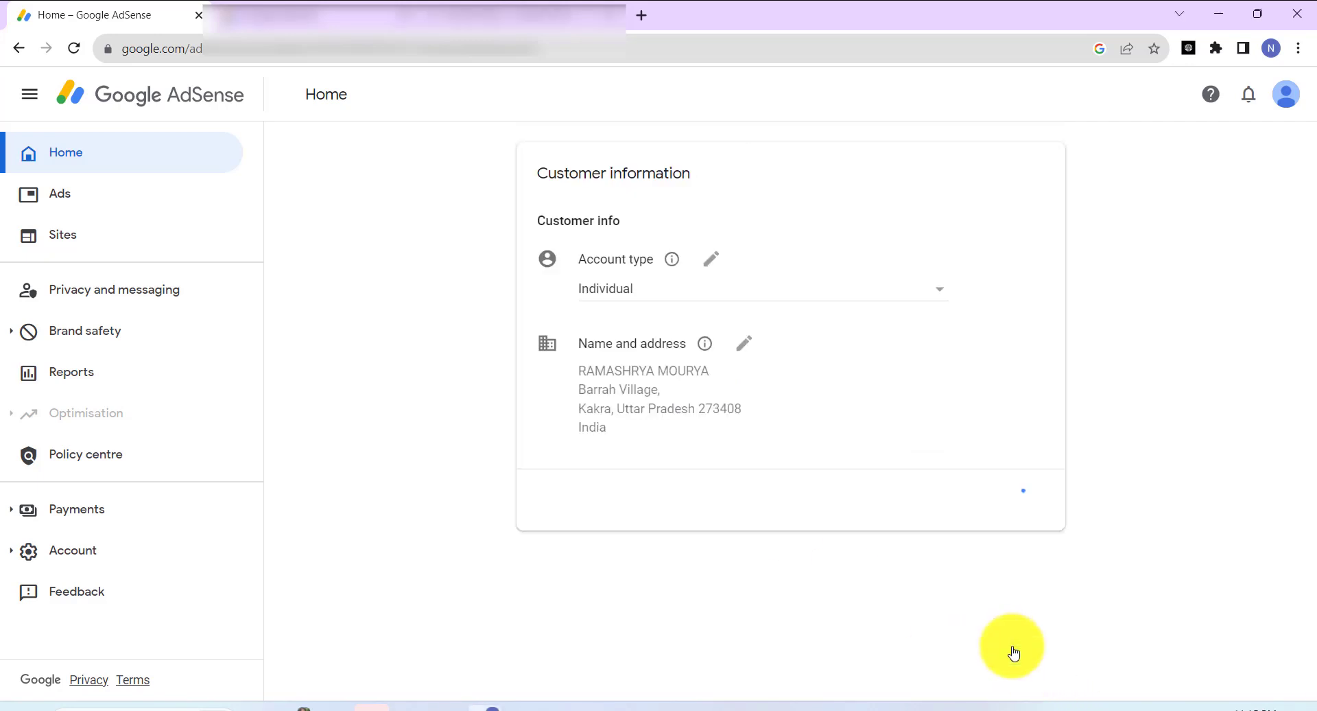
- Enter the phone number, get the SMS code, and submit the verification code
click(546, 370)
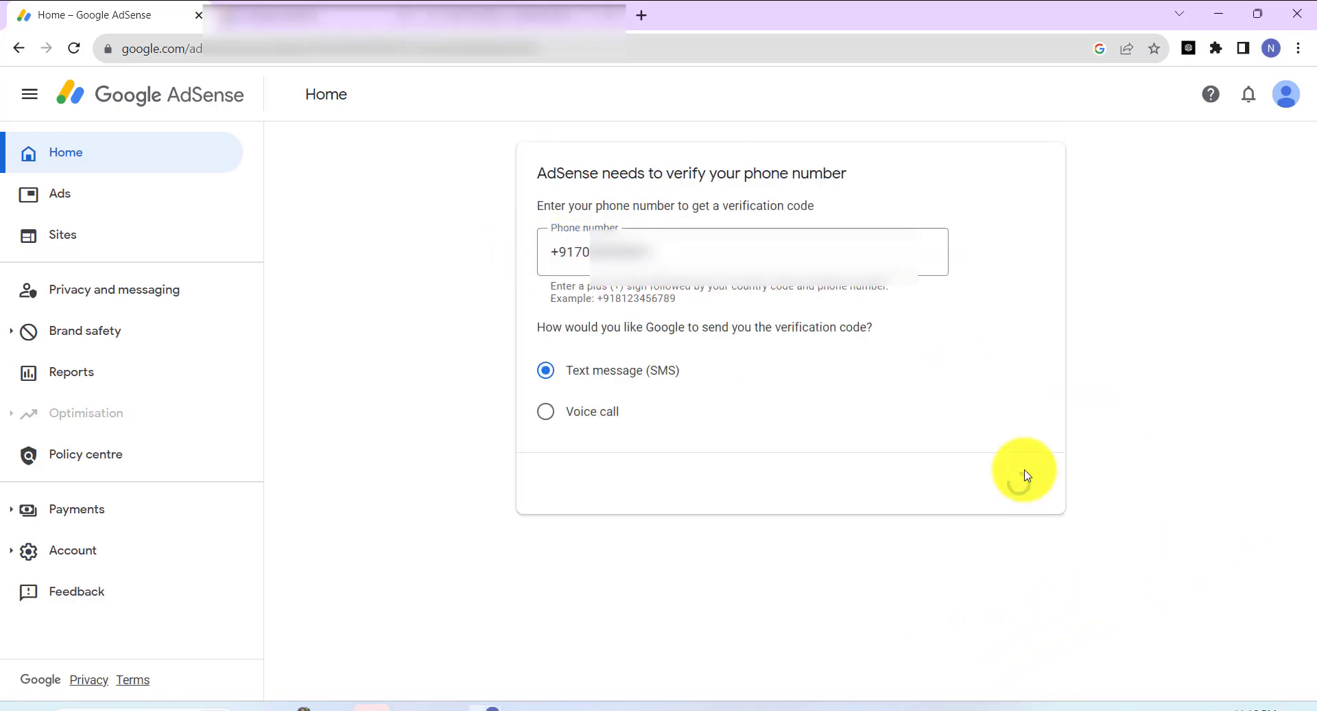
click(1020, 483)
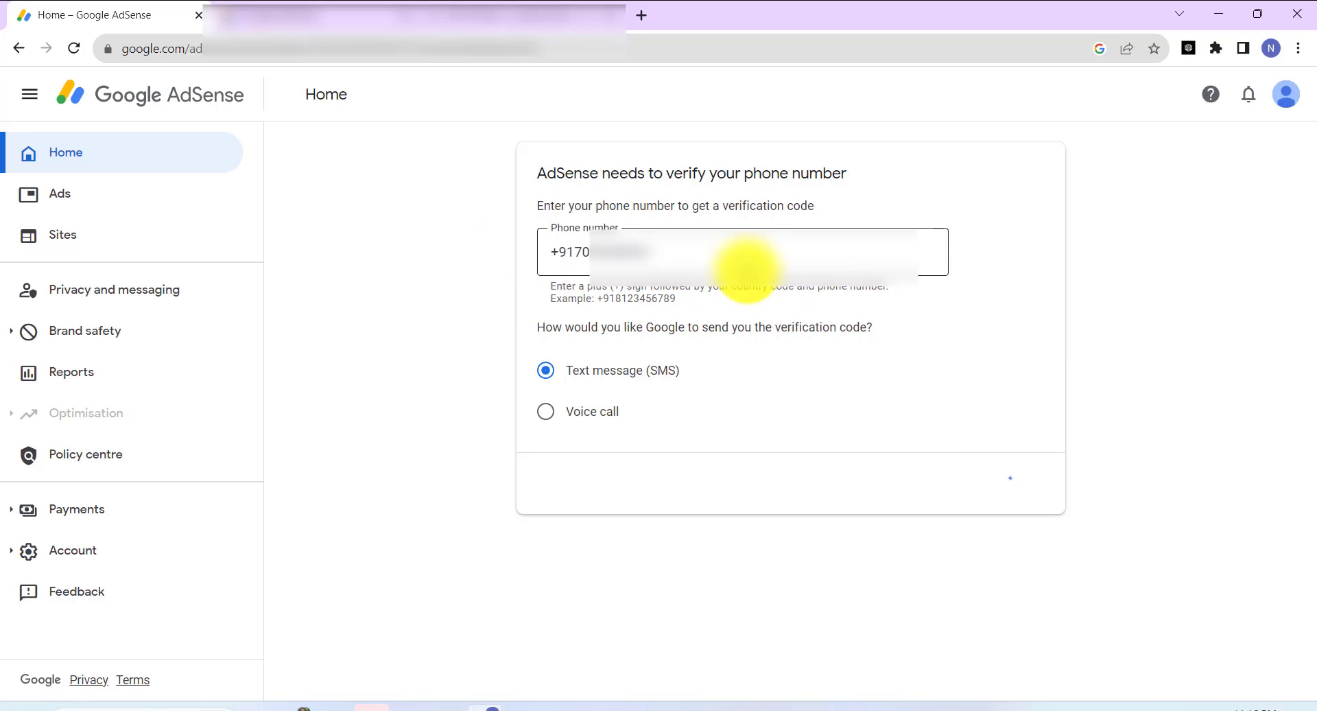
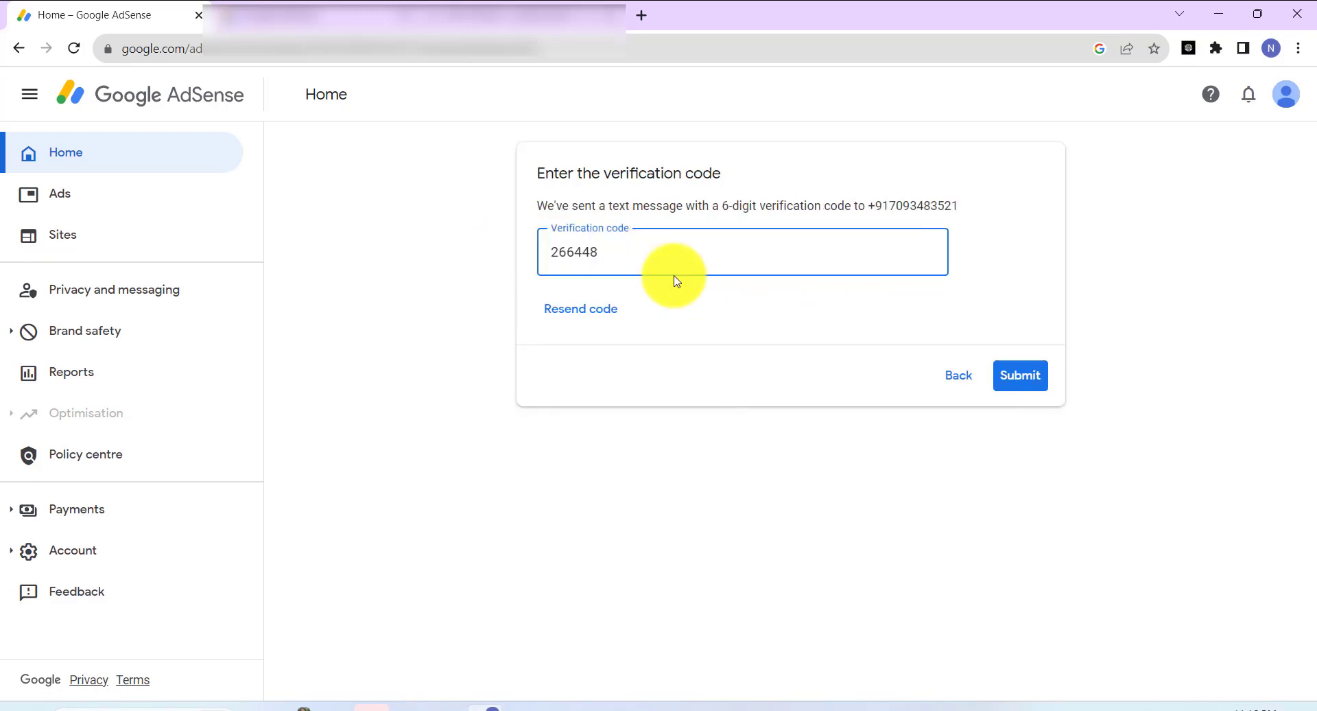
click(1047, 389)
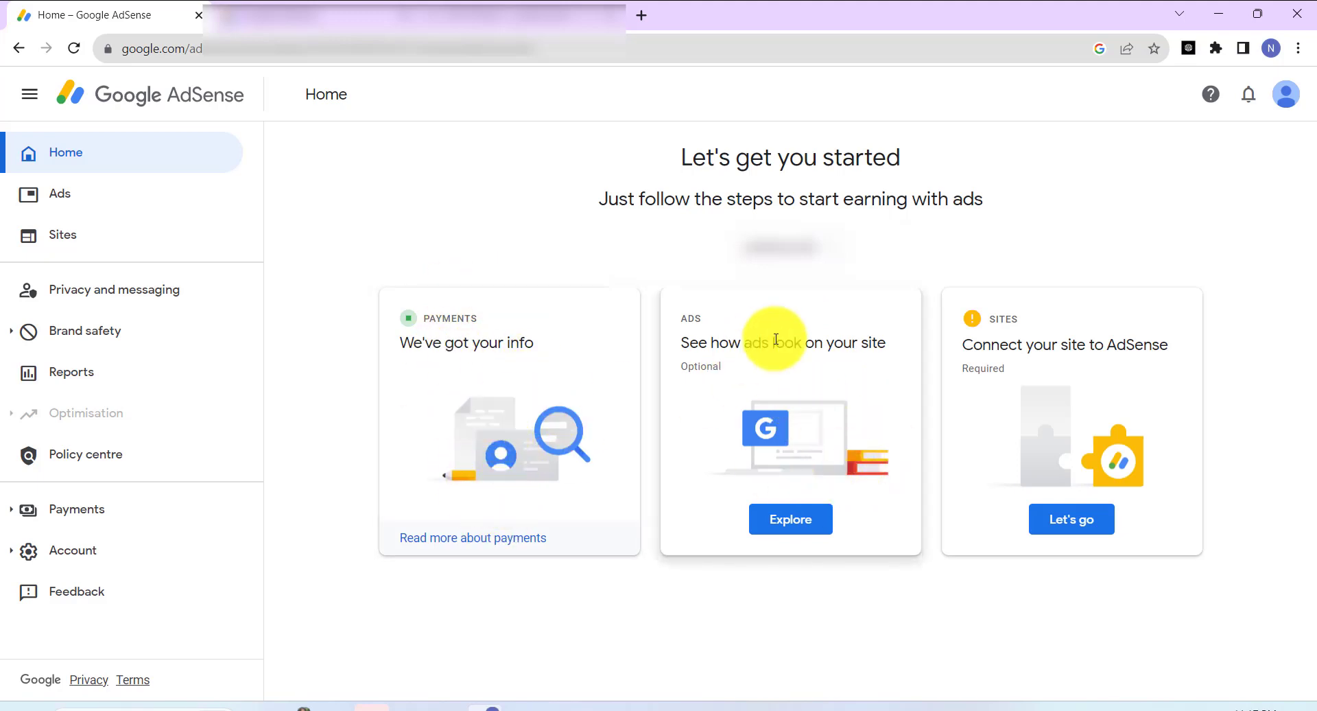
- From the Sites card's Let's go page, submit the site for review
click(1091, 522)
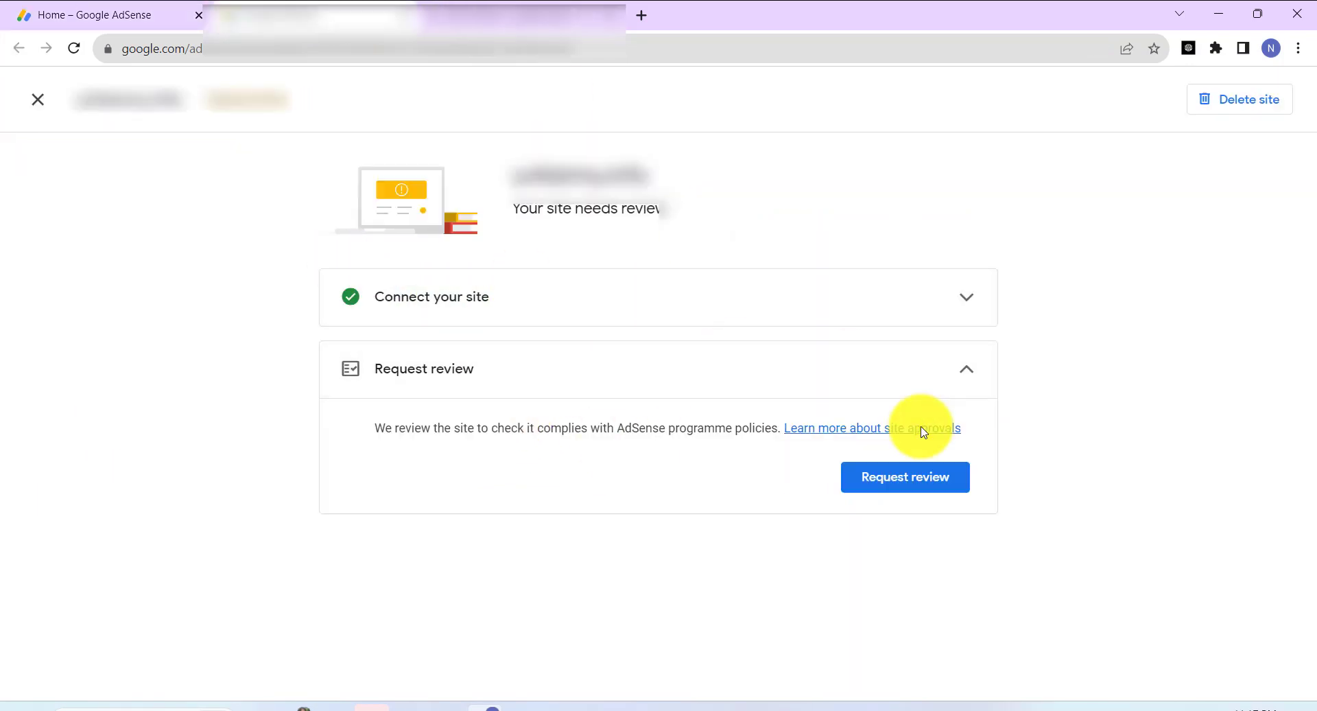
click(923, 485)
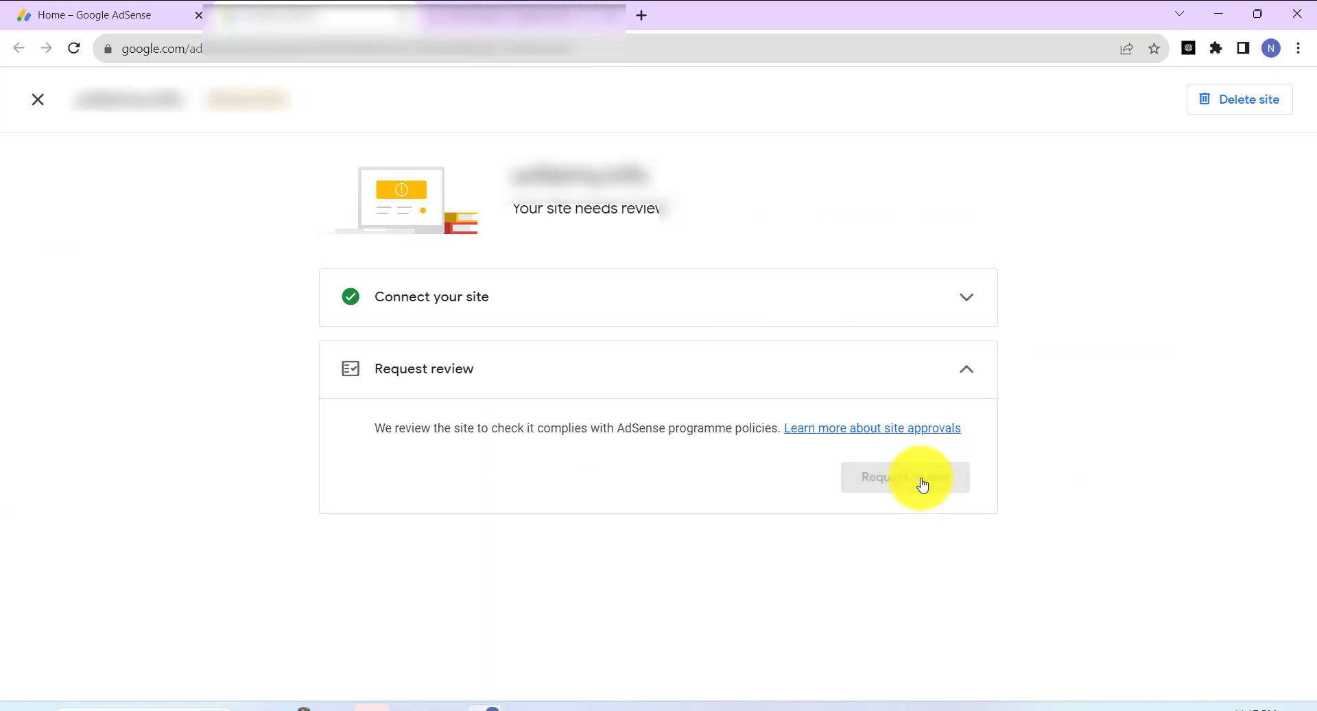